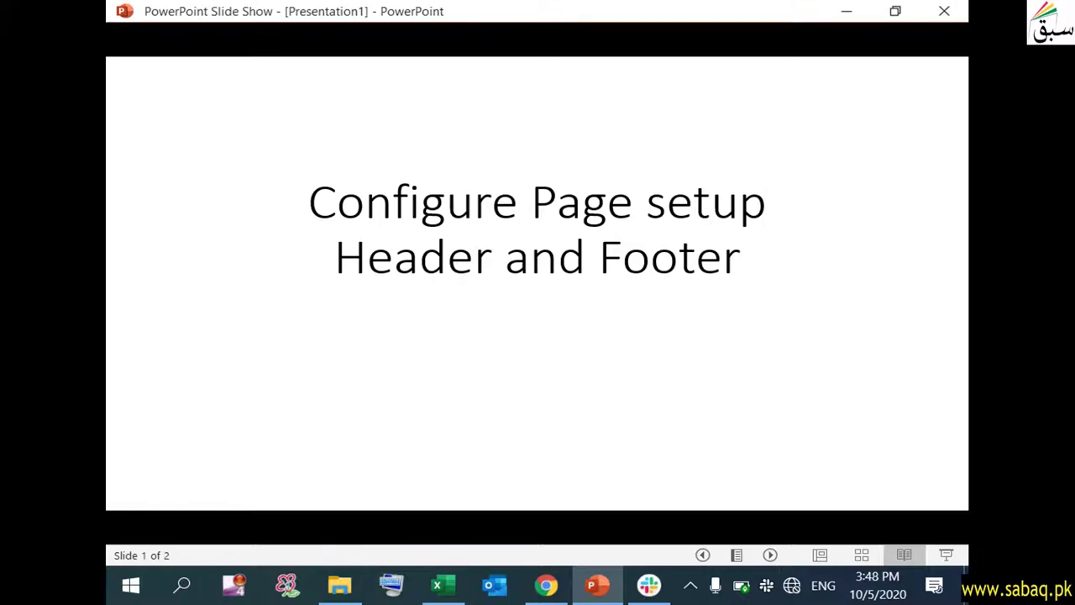
- Advance to slide 2, reveal the Header and Footer Margins and Worksheet Orientation bullets, then switch to Product details
key("Right")
key("Right")
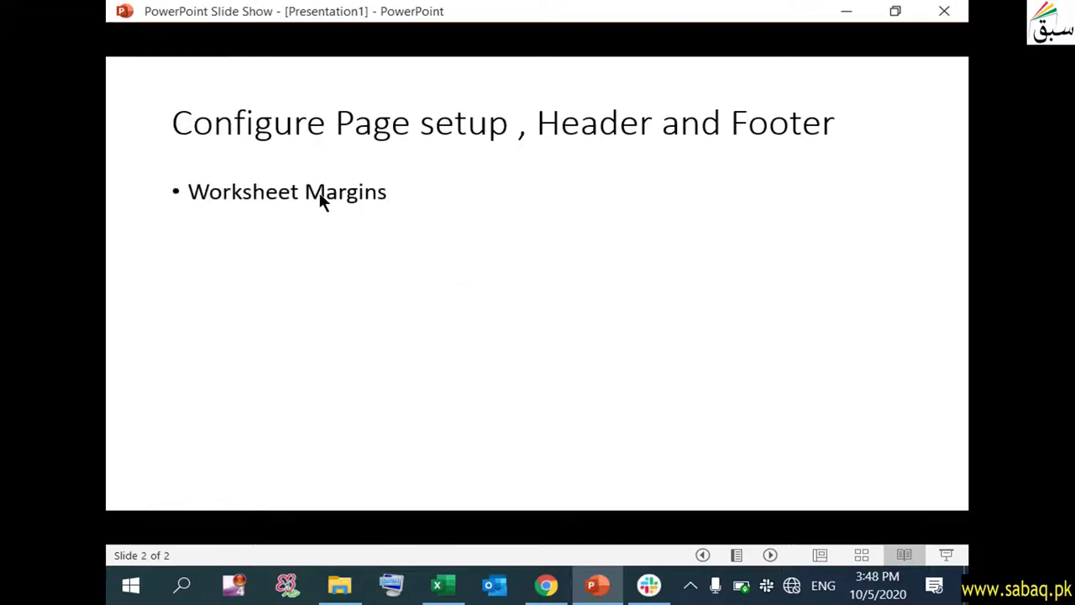
left_click(524, 221)
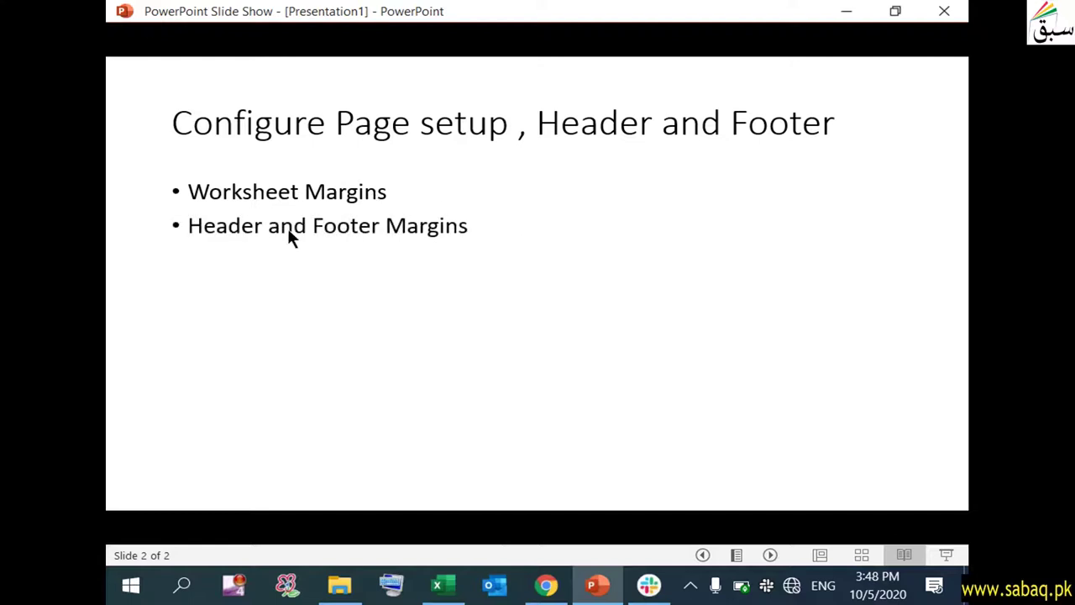
left_click(523, 236)
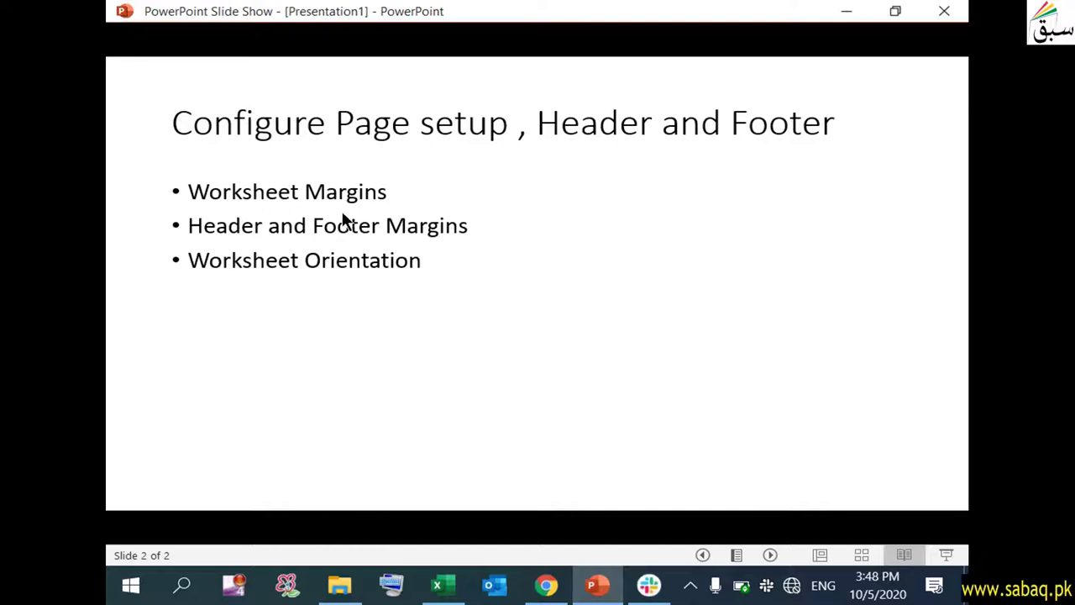
left_click(439, 585)
left_click(632, 374)
- Select the product name, CategoryName and Productannual_sales columns in turn, then clear the selection
left_click(264, 202)
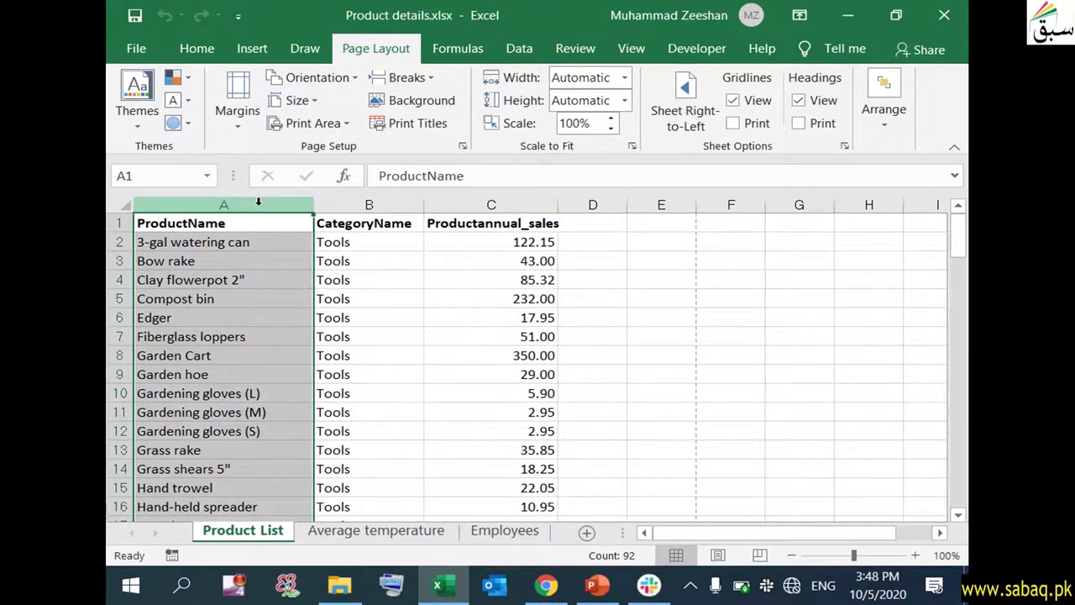
left_click(355, 204)
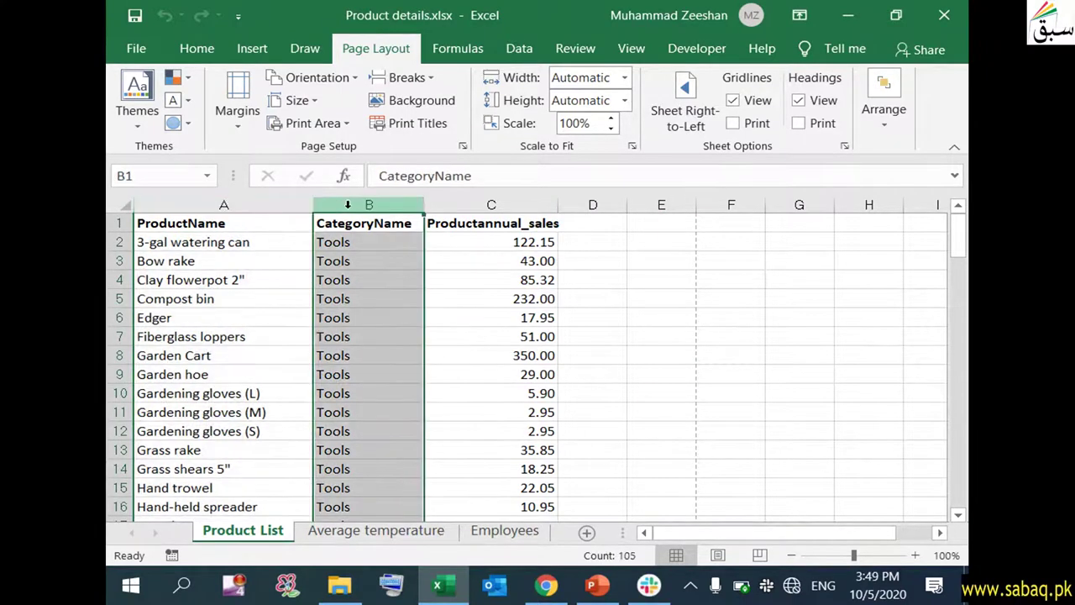
left_click(479, 203)
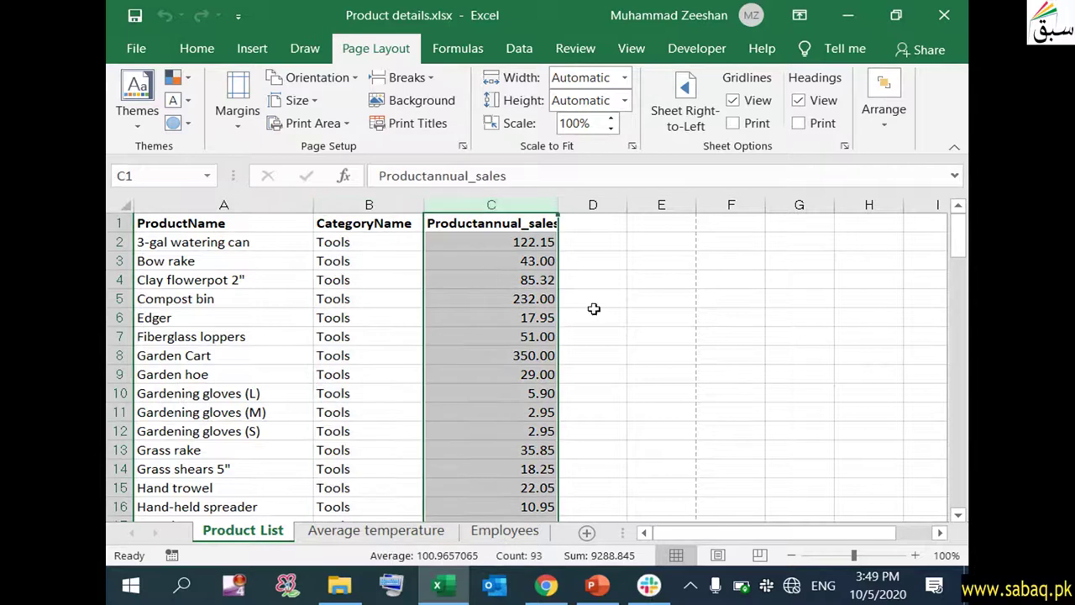
left_click(804, 311)
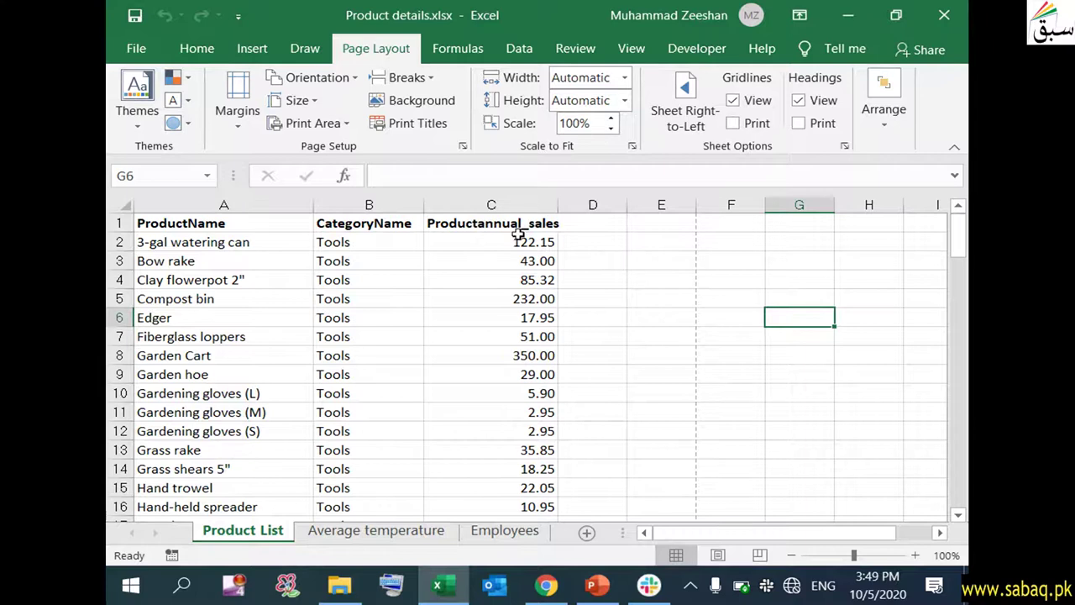
- Look over the Page Layout Margins presets without changing them, then go to the File backstage
left_click(216, 50)
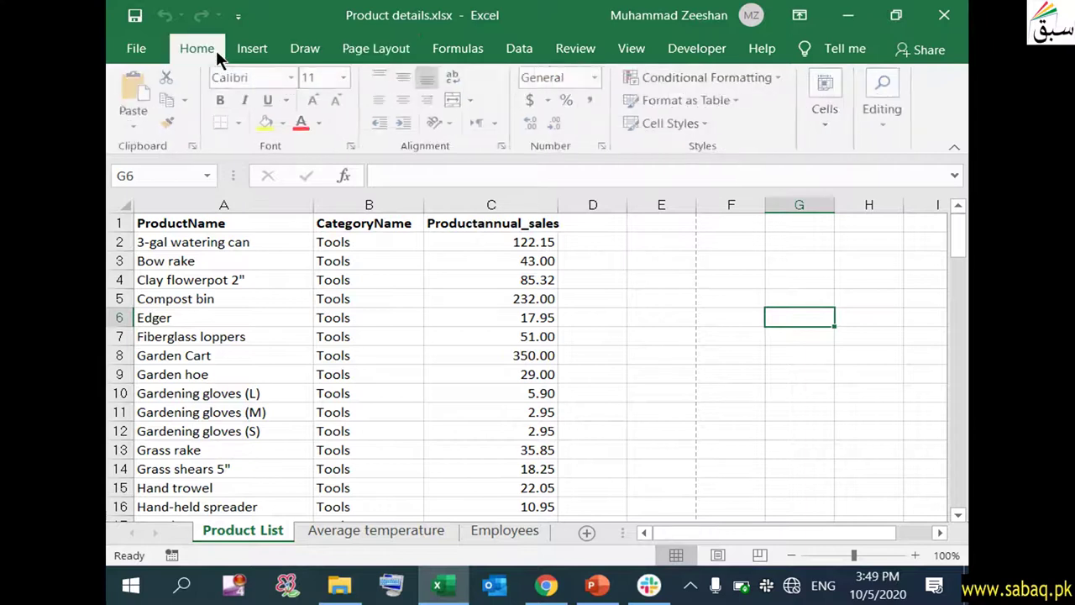
left_click(398, 58)
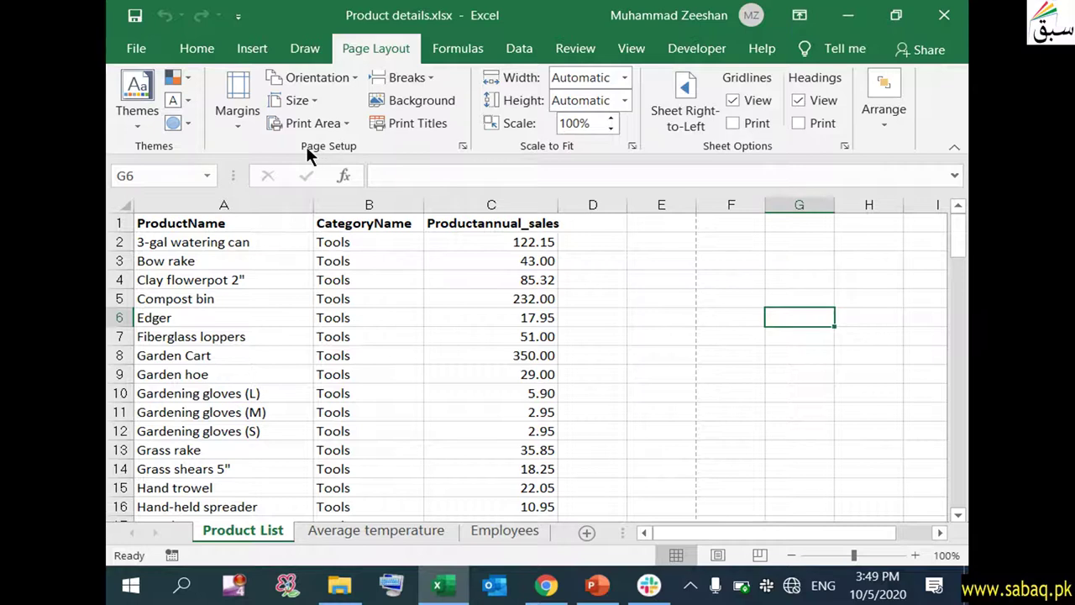
left_click(239, 125)
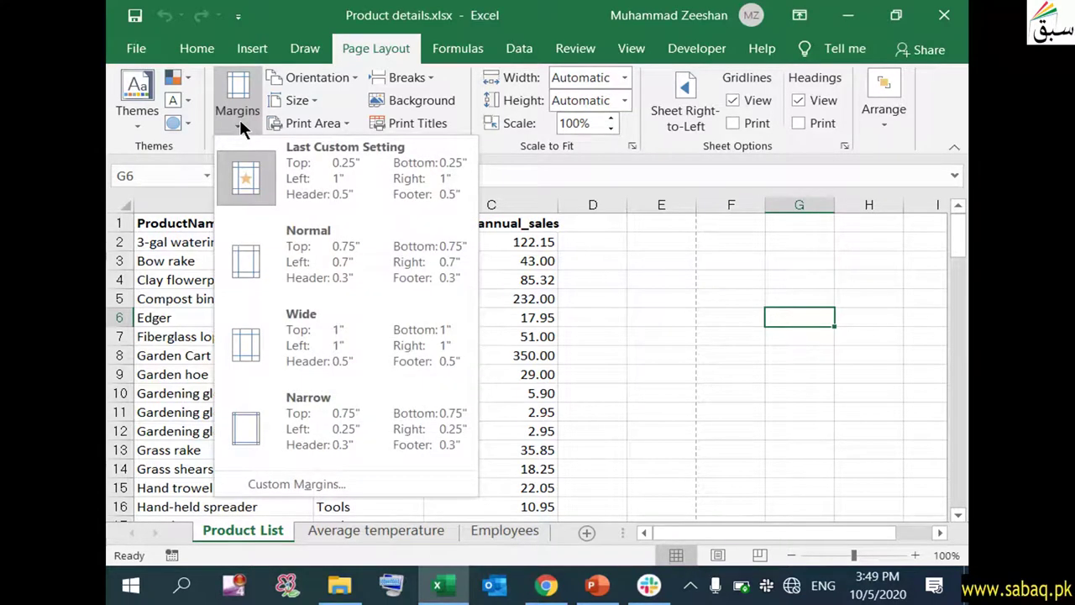
left_click(266, 239)
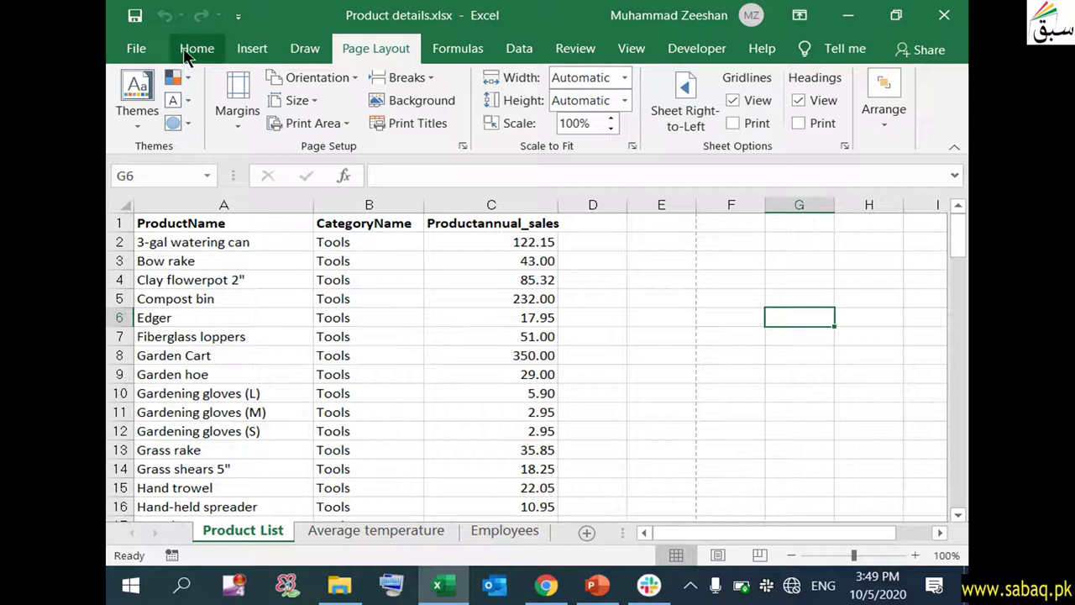
left_click(429, 360)
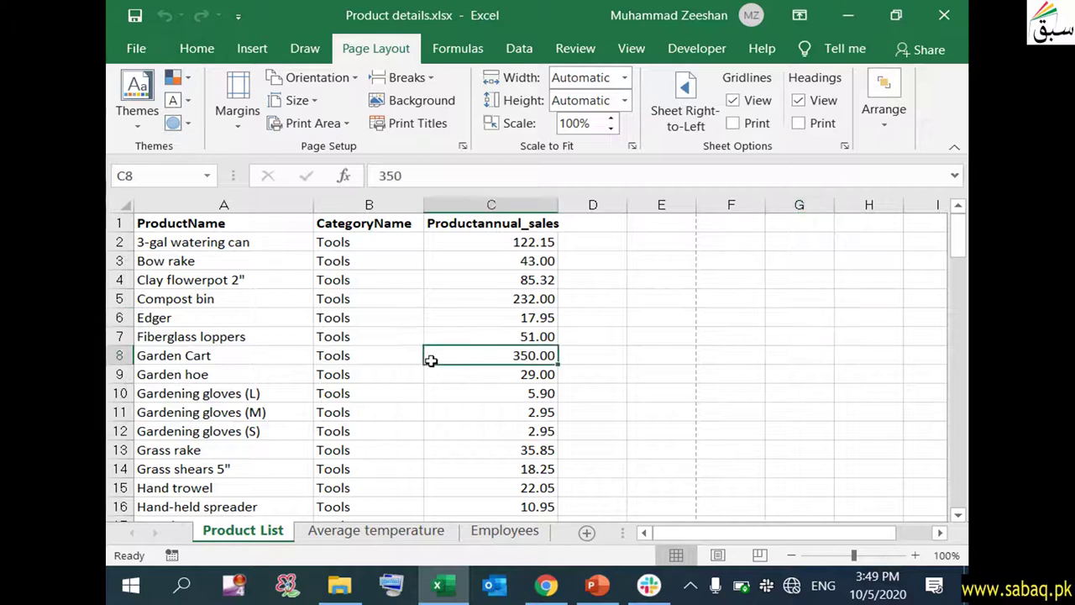
left_click(114, 55)
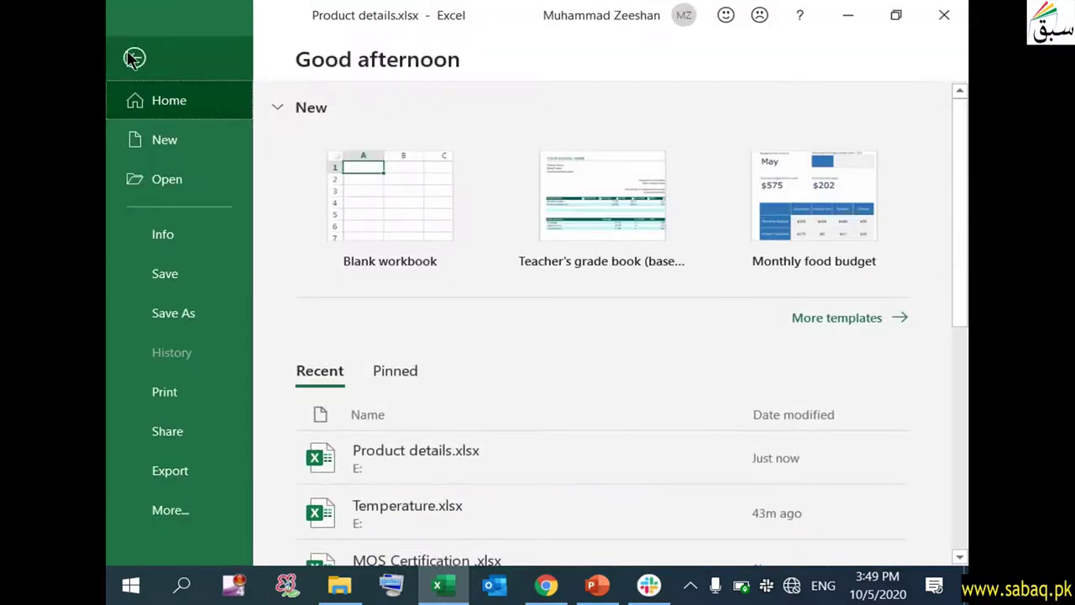
- Open the print preview and page through the printed Product List pages
left_click(168, 395)
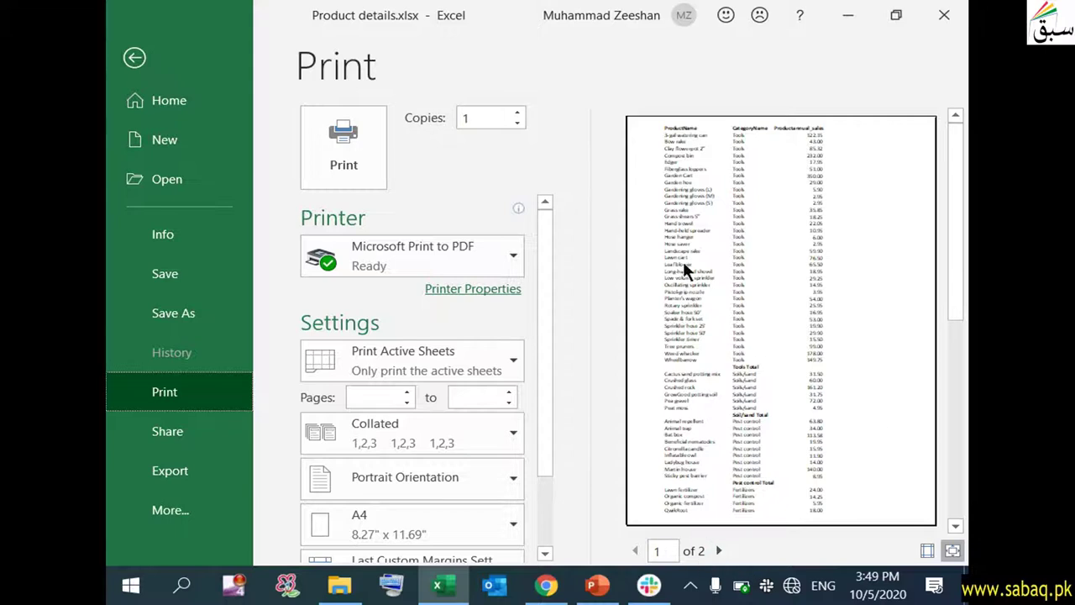
left_click(718, 550)
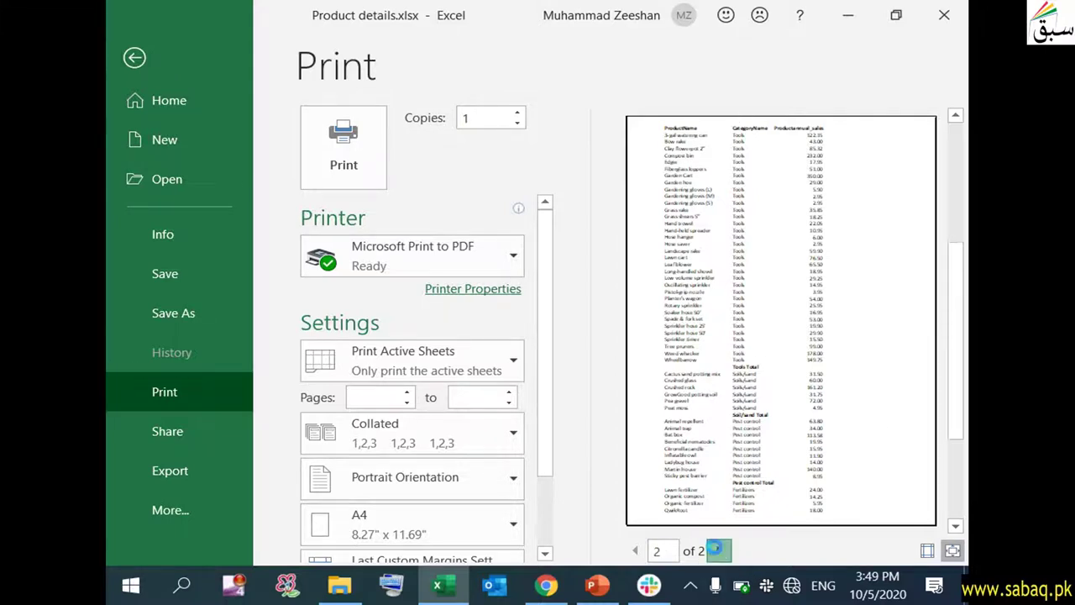
left_click(636, 550)
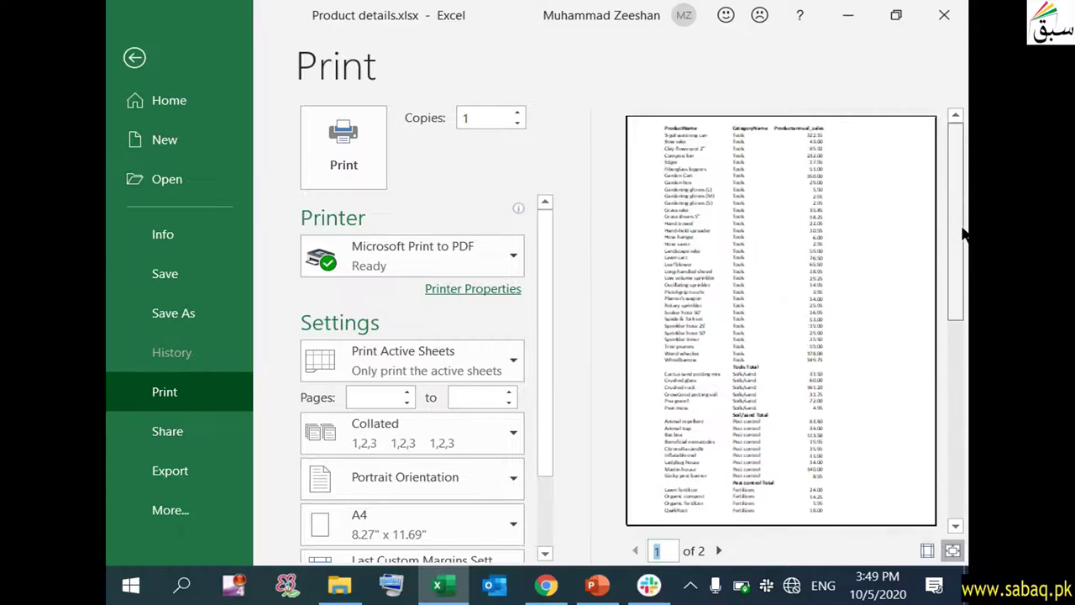
left_click_drag(546, 347, 540, 459)
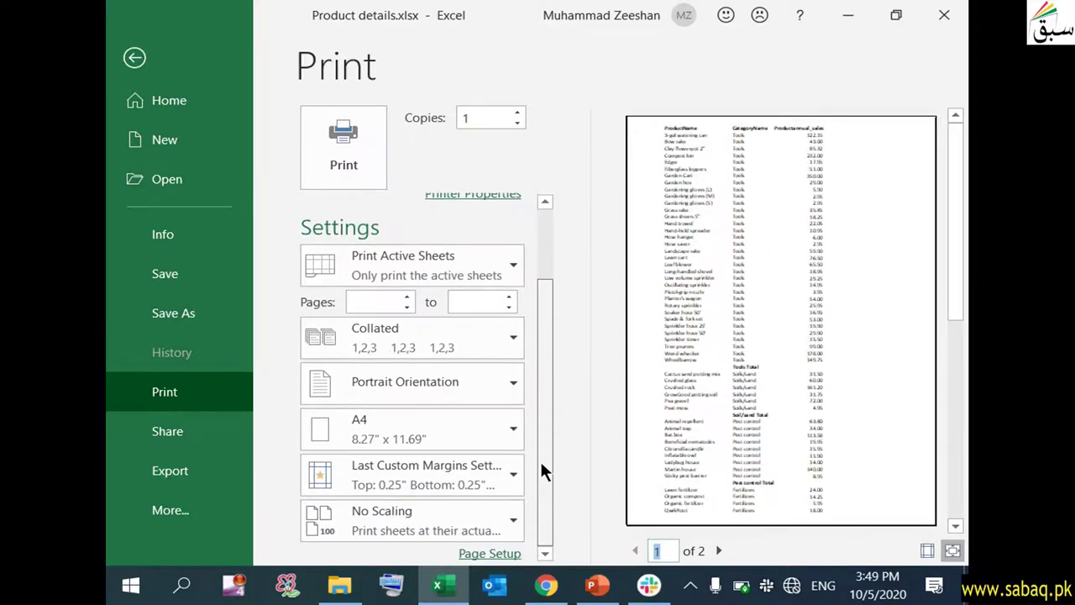
- Apply the Narrow margin preset, then replace it with Wide margins of 1" on every side
left_click(482, 480)
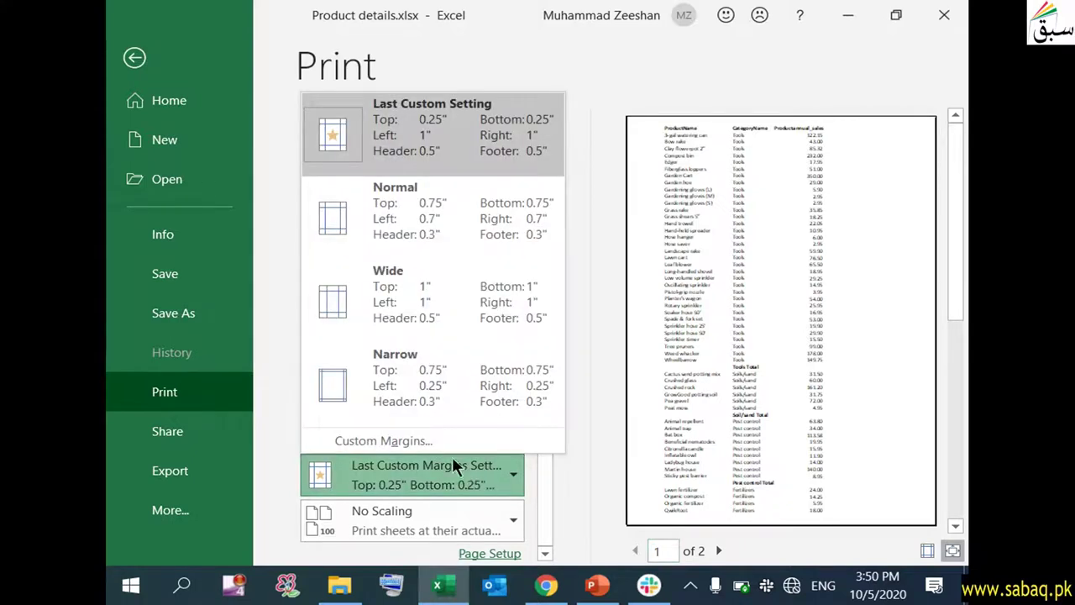
left_click(432, 392)
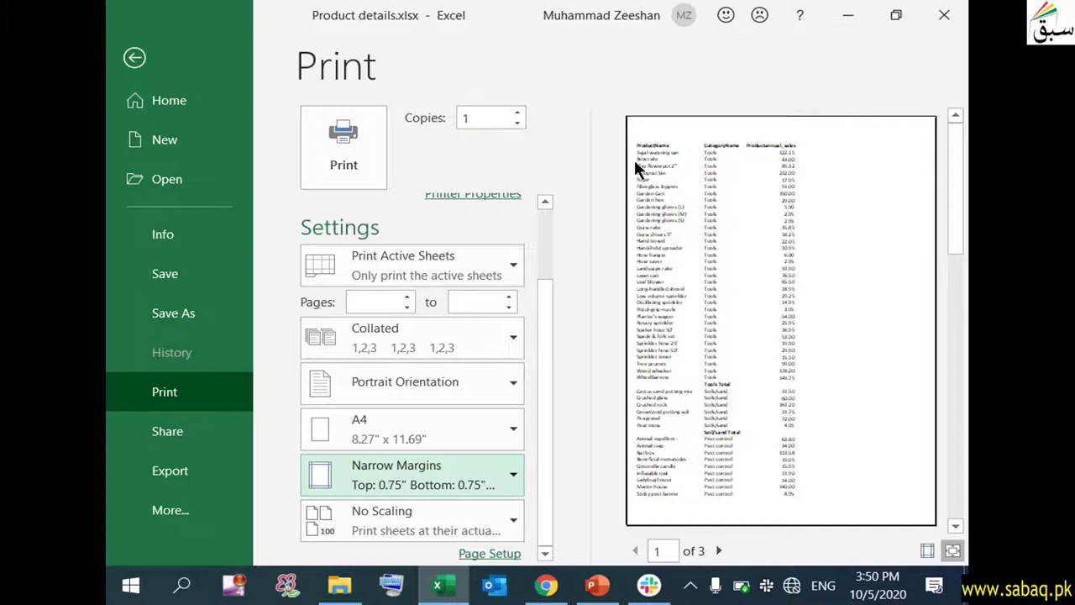
left_click(496, 486)
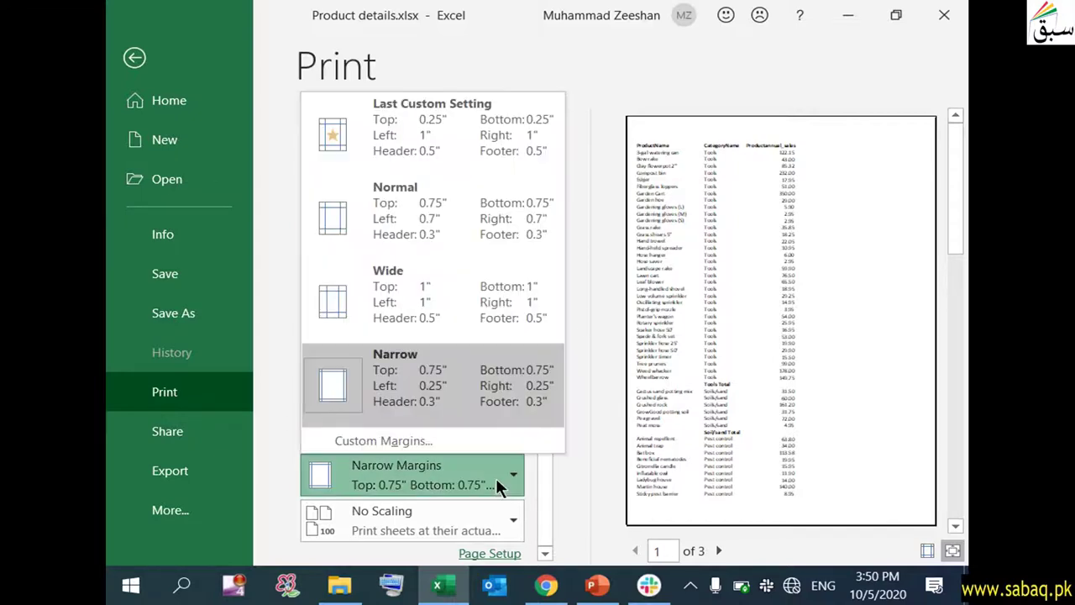
left_click(442, 277)
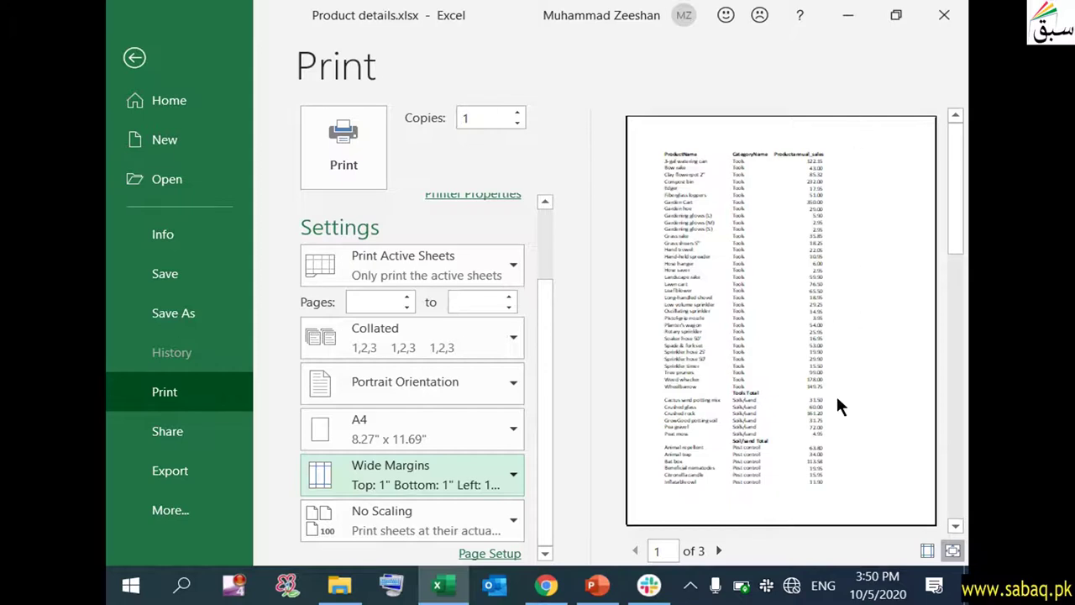
left_click(504, 485)
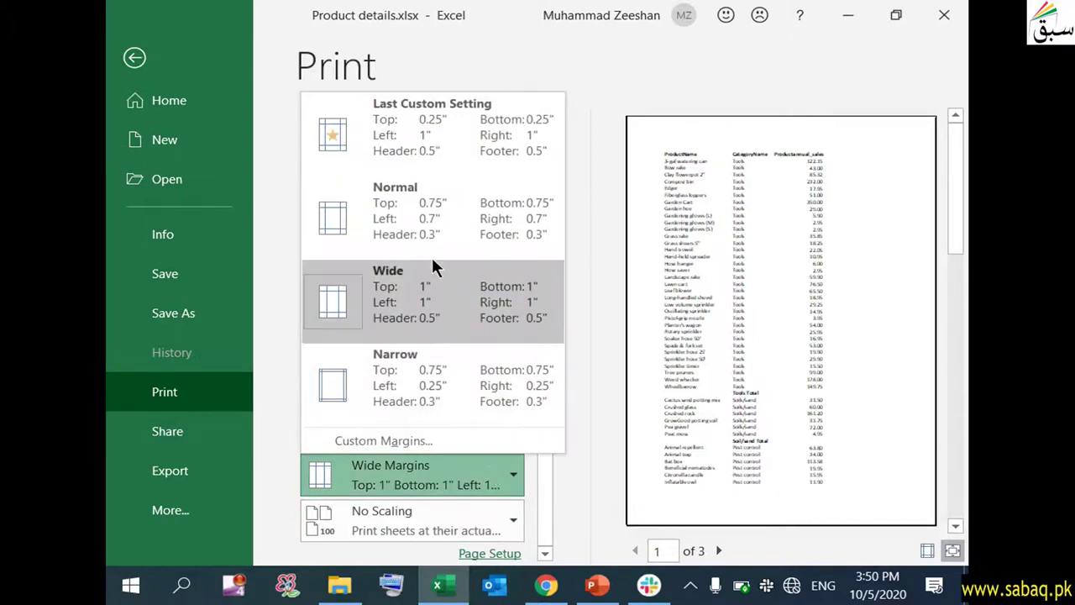
- Review the Top, Left, Right and Bottom values in Custom Margins and confirm with OK
left_click(429, 437)
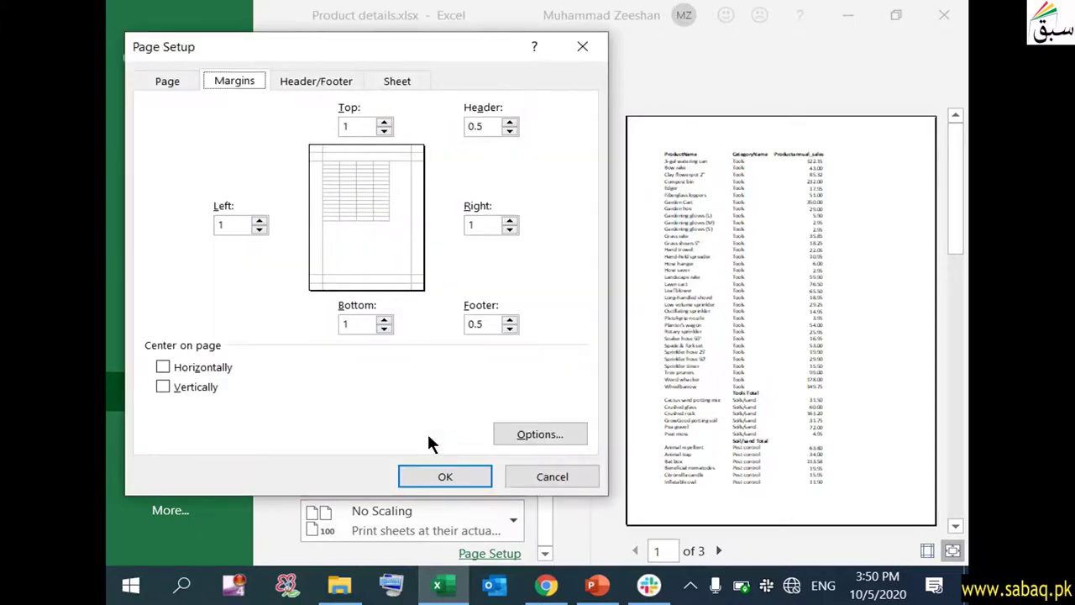
left_click(236, 225)
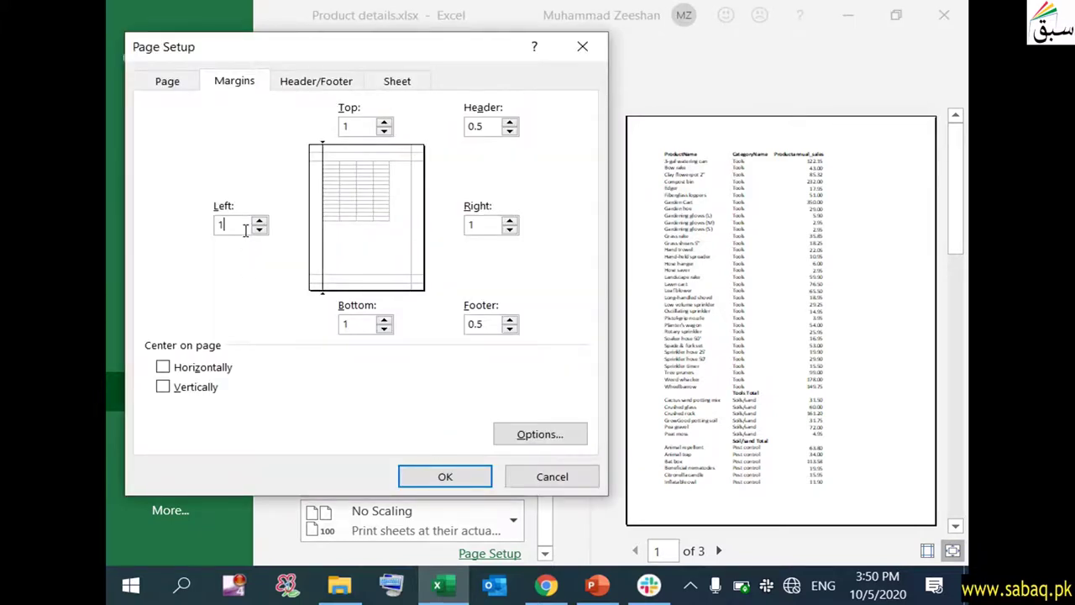
left_click(352, 127)
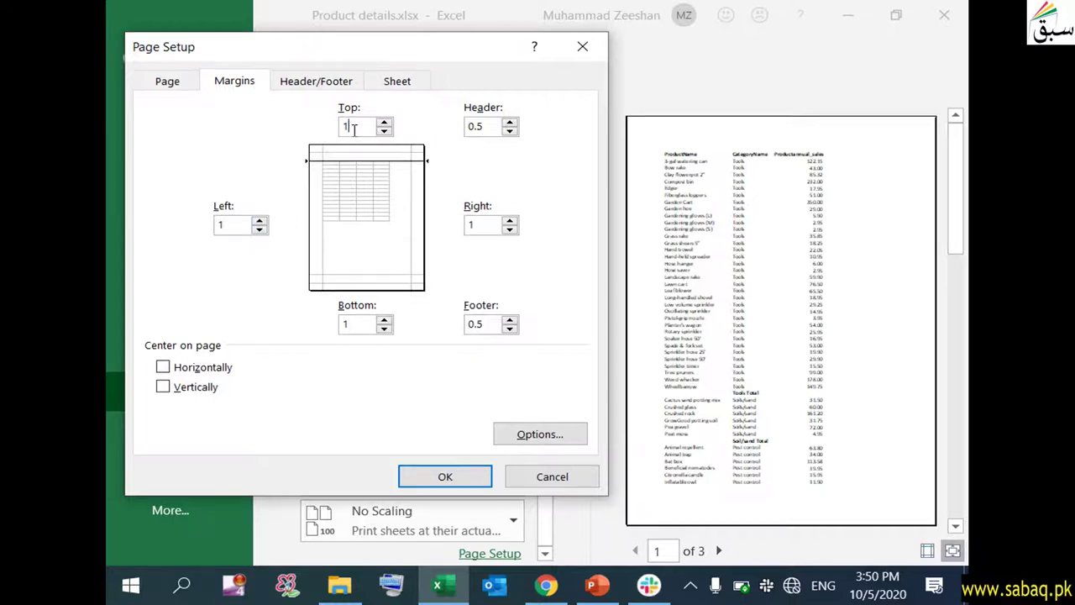
left_click(479, 224)
left_click(368, 322)
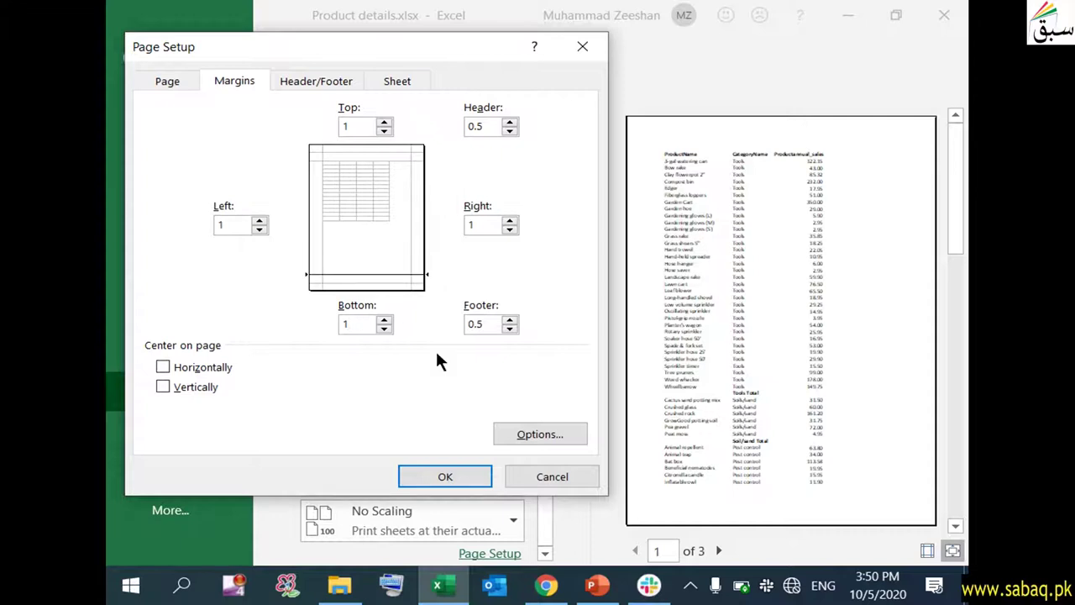
left_click(451, 476)
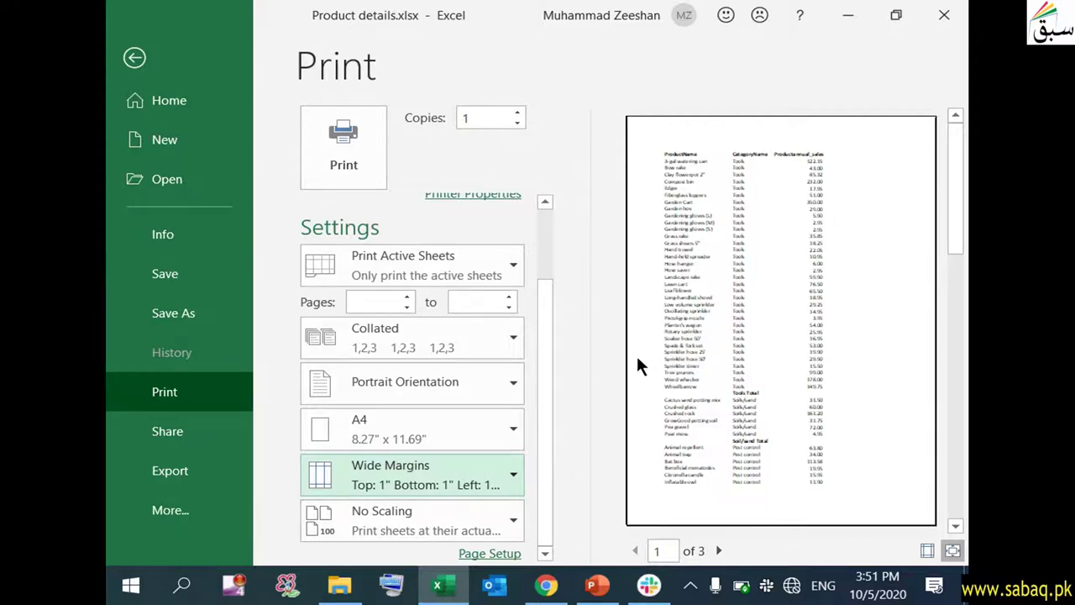
- Keep Wide margins and A4 paper size, and return to the Product List worksheet
left_click(496, 485)
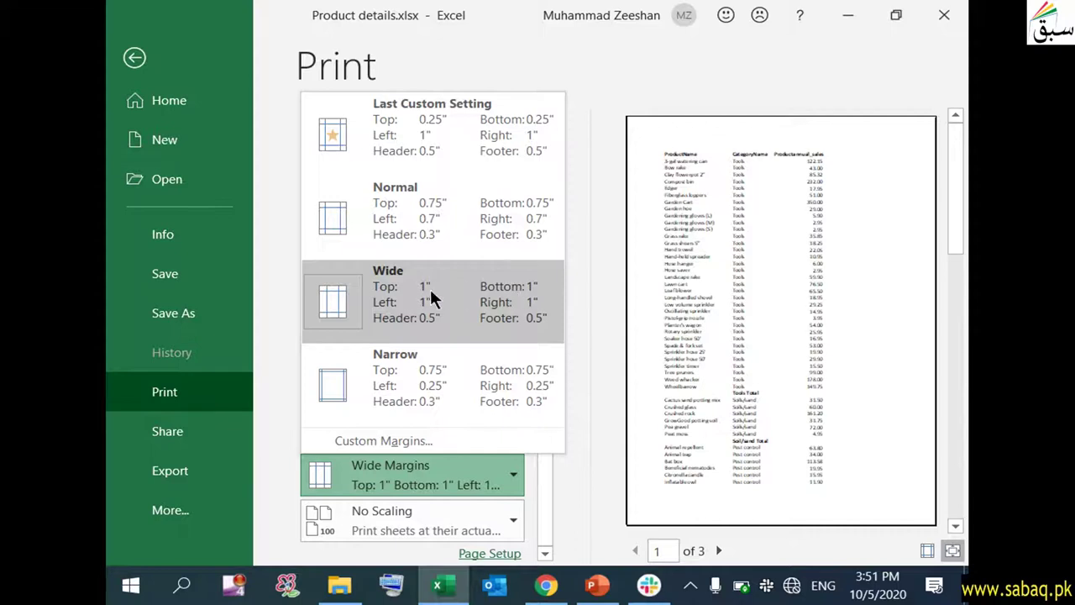
left_click(782, 328)
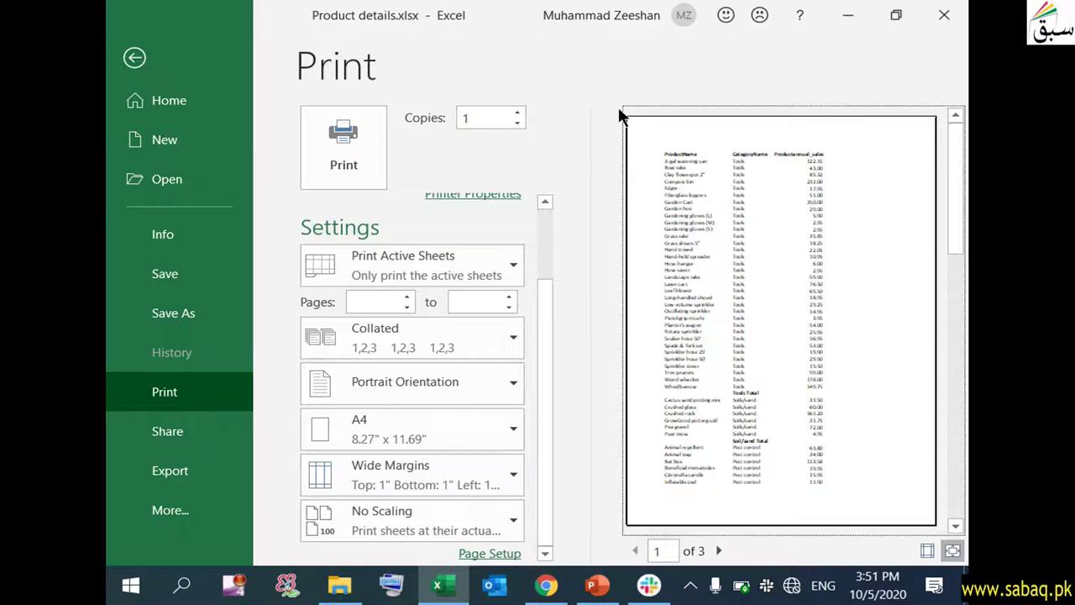
left_click(494, 433)
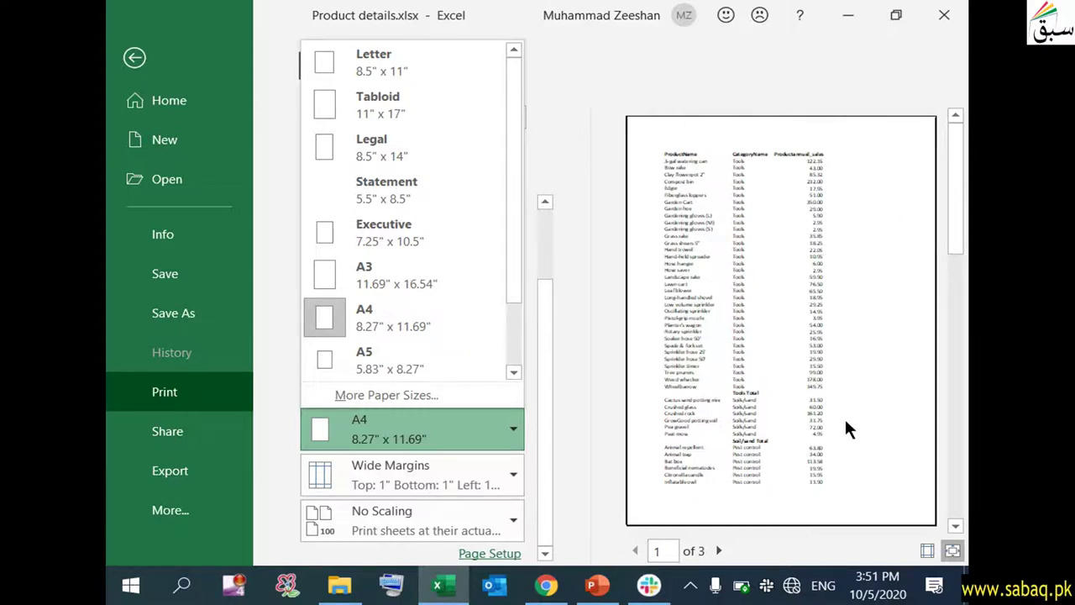
left_click(591, 336)
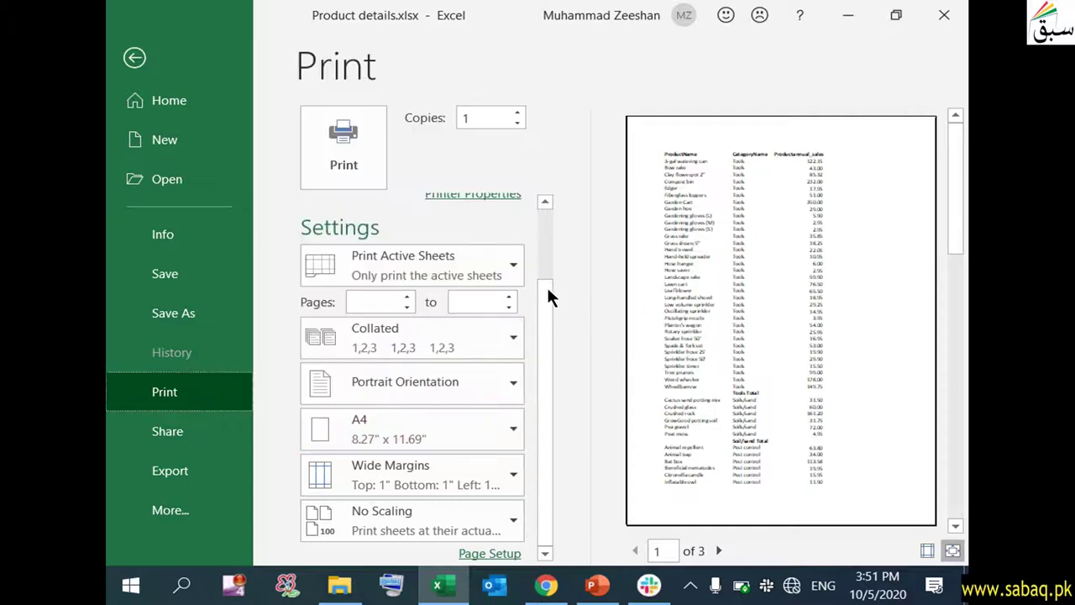
left_click(139, 57)
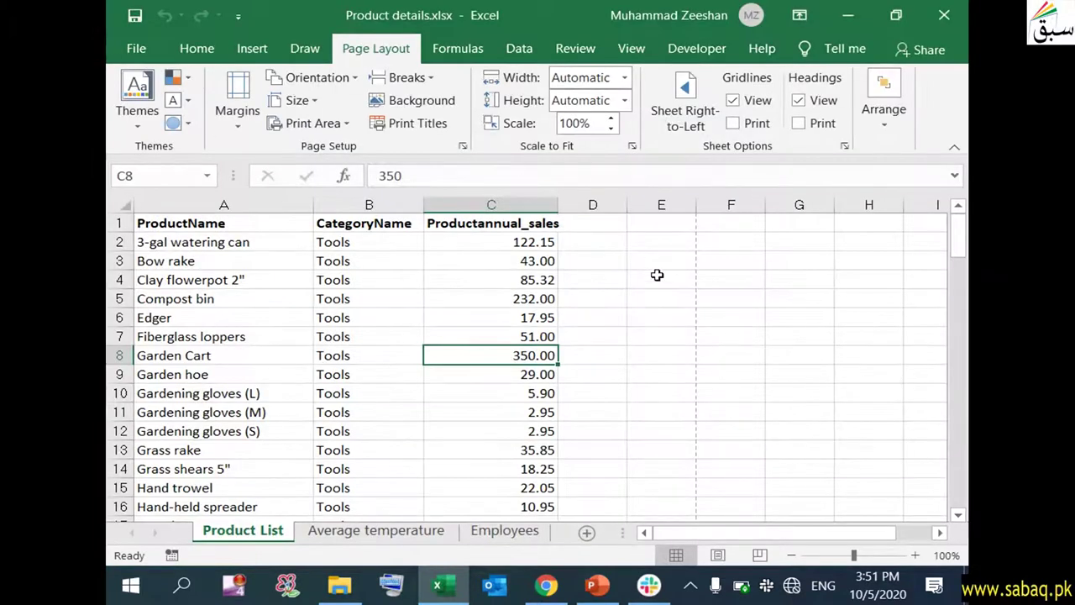
- Apply the Narrow margin preset: 0.25" left and right, 0.75" top and bottom
left_click(660, 279)
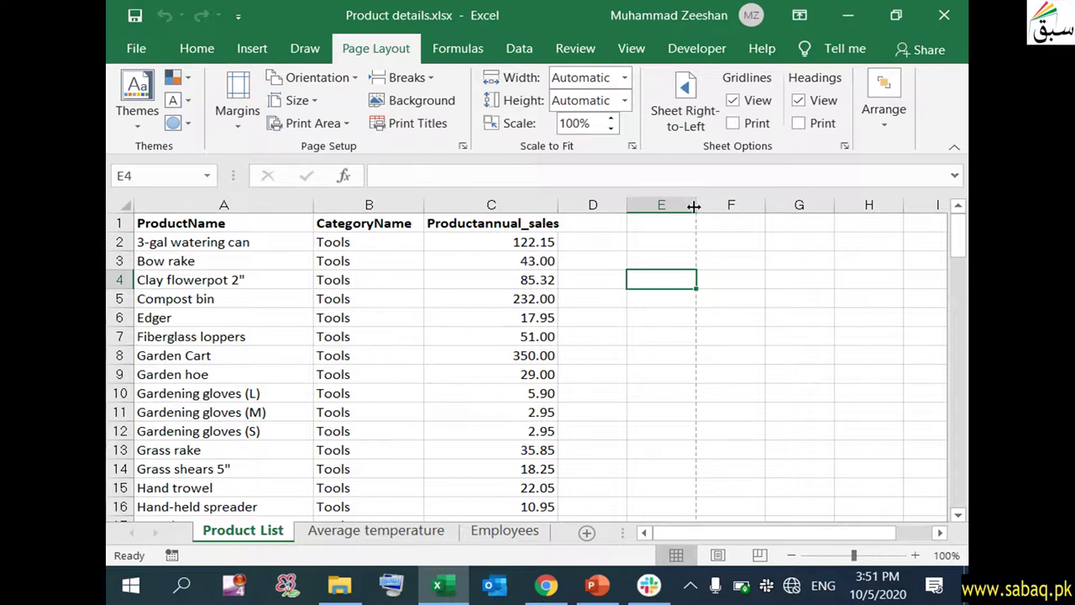
left_click(666, 338)
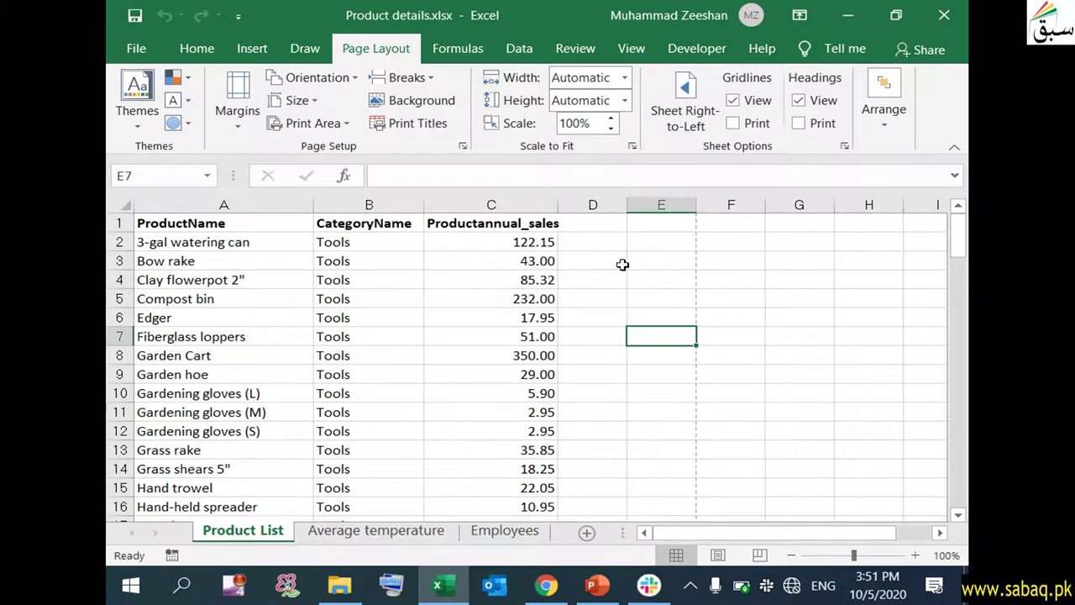
left_click(246, 121)
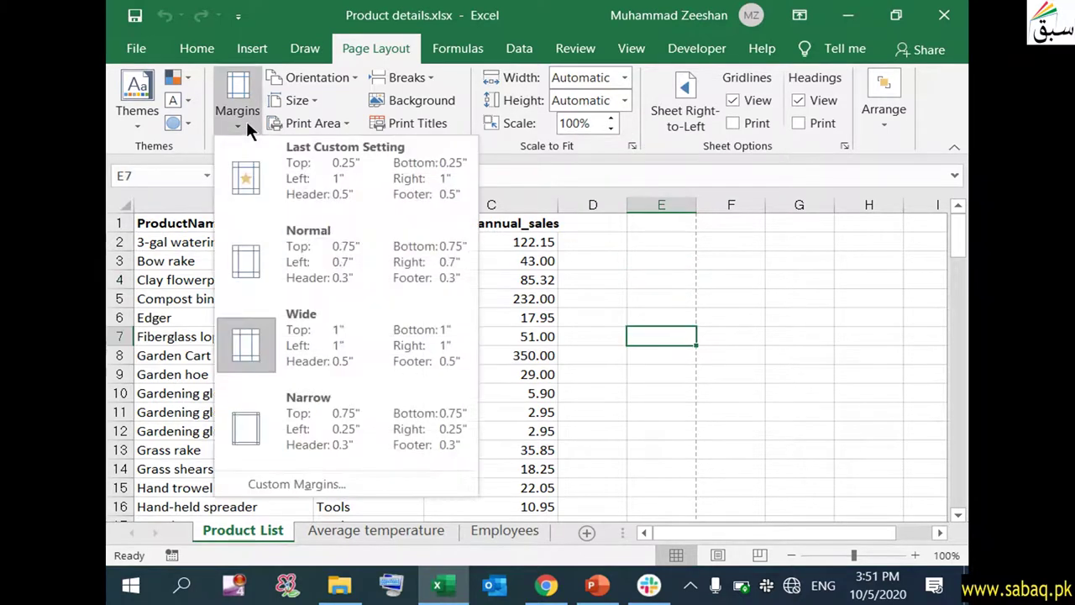
left_click(304, 411)
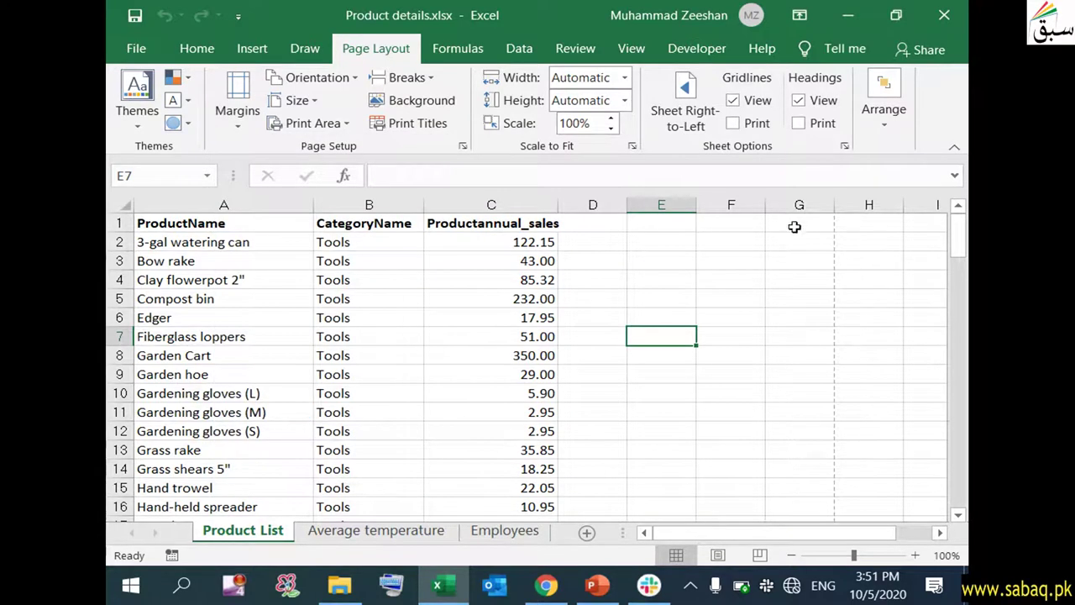
left_click(833, 202)
left_click(232, 126)
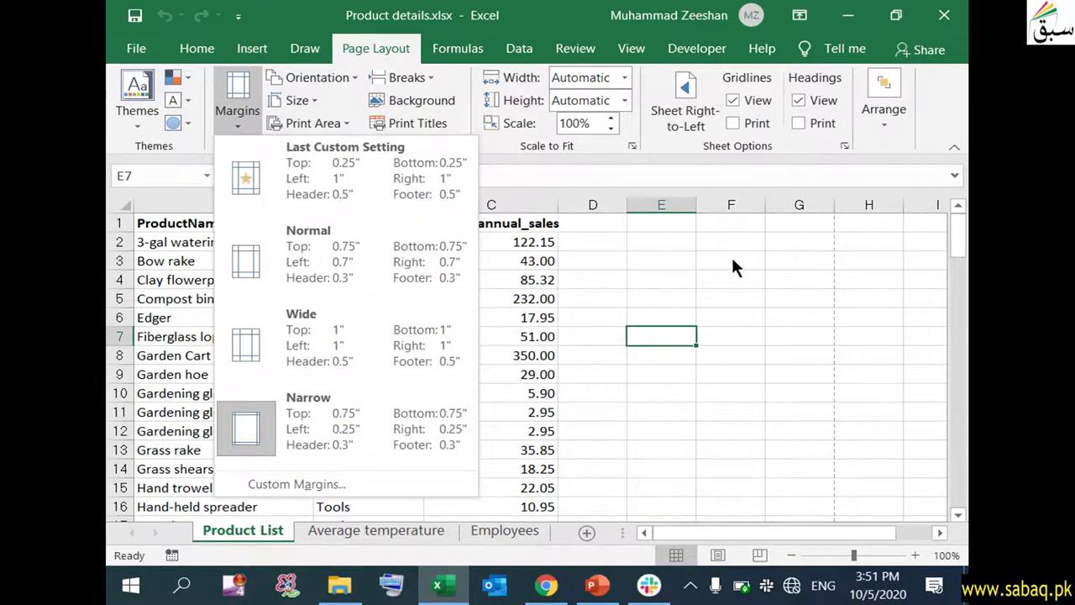
left_click(352, 486)
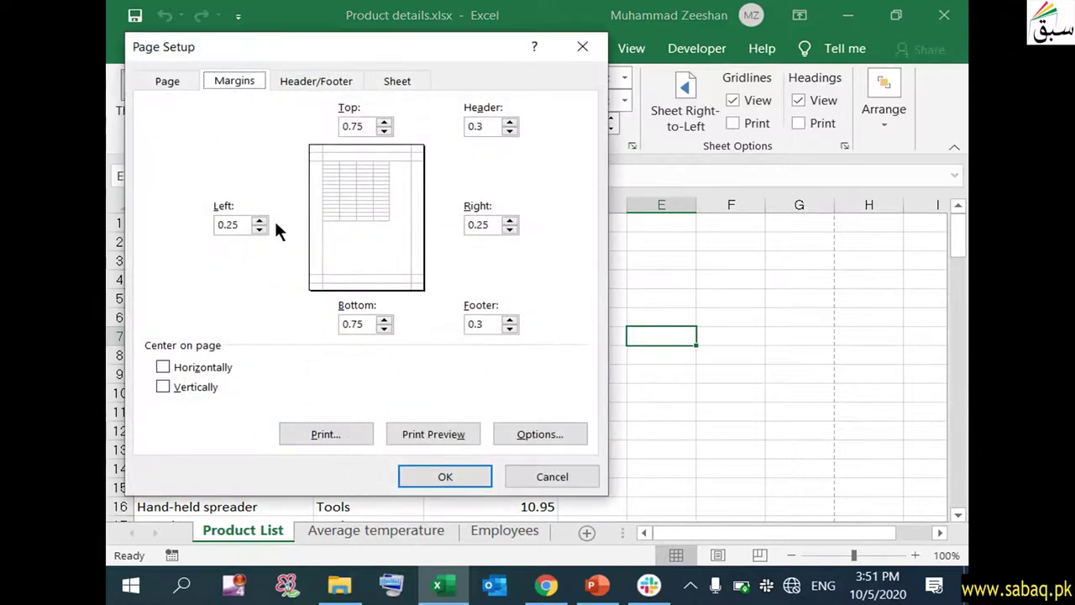
- Show Page Setup's Header/Footer tab, where header and footer are (none), and move the dialog right
left_click(328, 75)
mouse_move(336, 57)
left_mouse_down()
mouse_move(423, 53)
mouse_move(430, 38)
left_mouse_up()
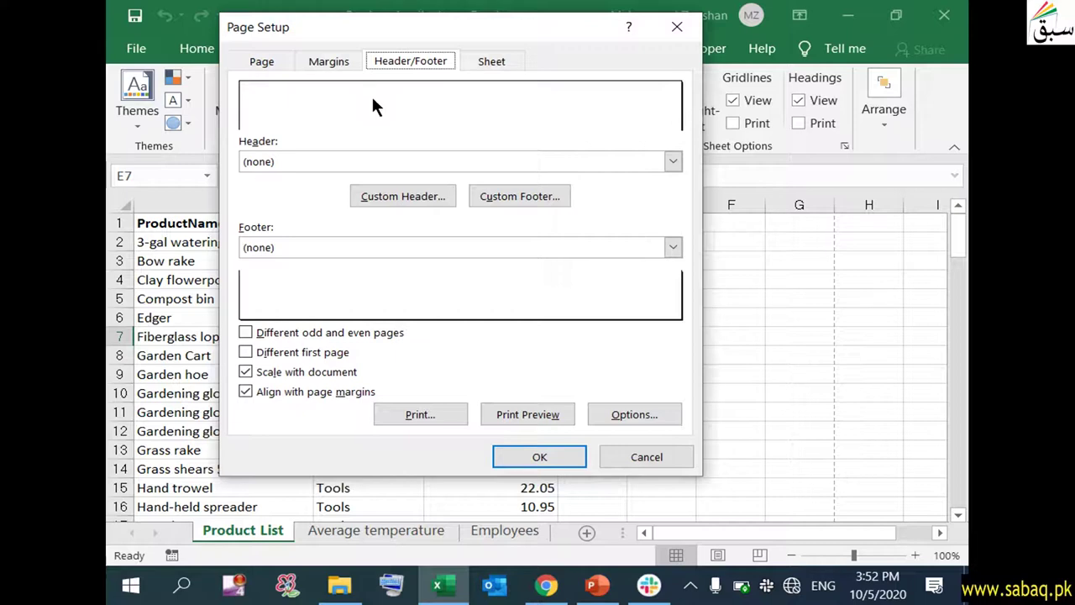
- Check the built-in header list, keep (none), and start a custom header instead
left_click(672, 161)
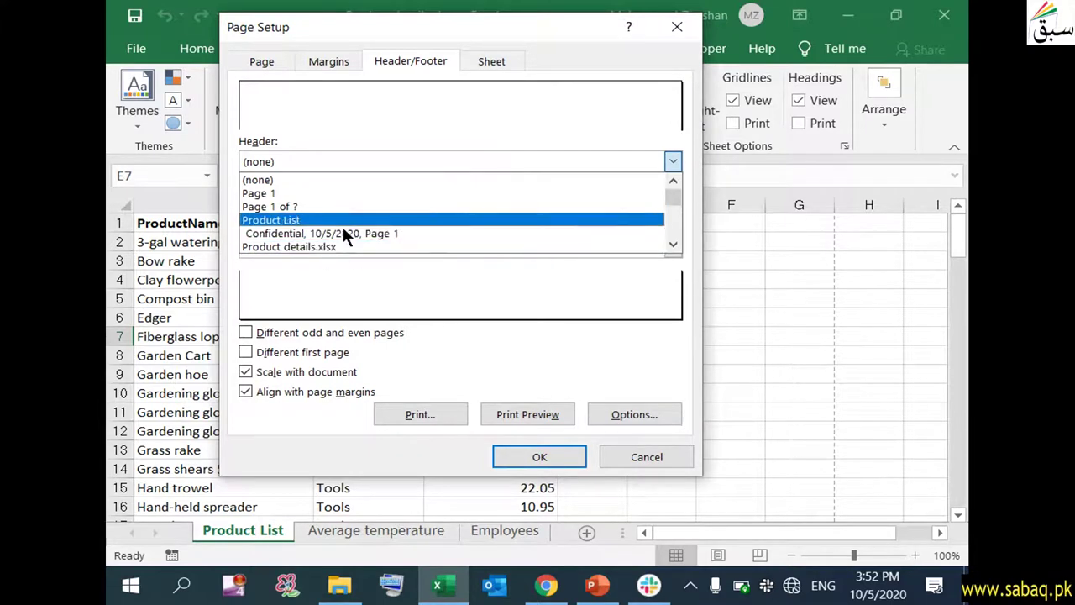
left_click(640, 336)
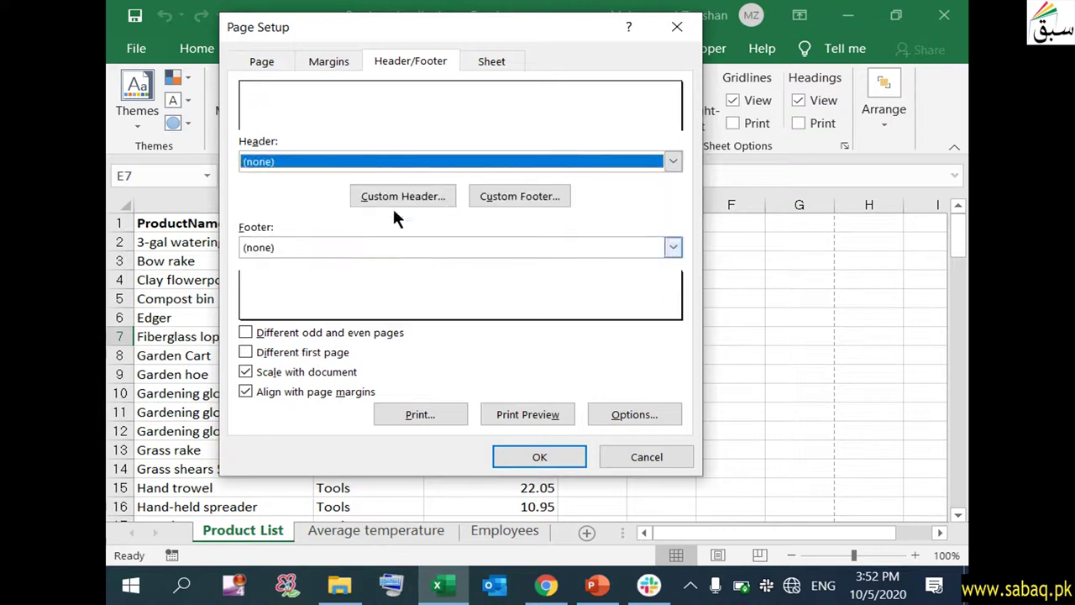
left_click(418, 198)
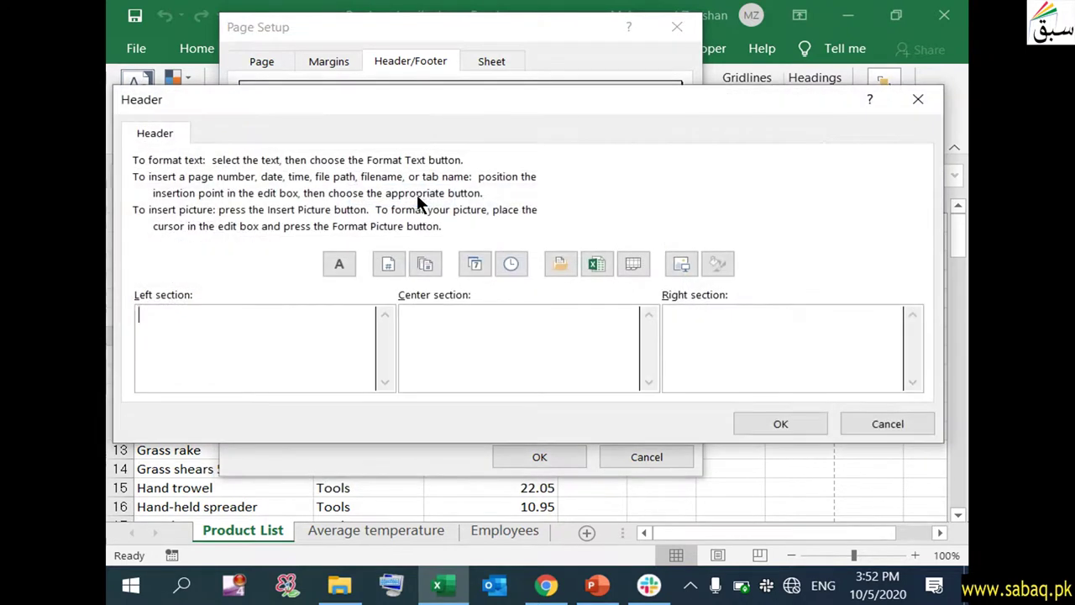
left_click_drag(448, 93, 451, 79)
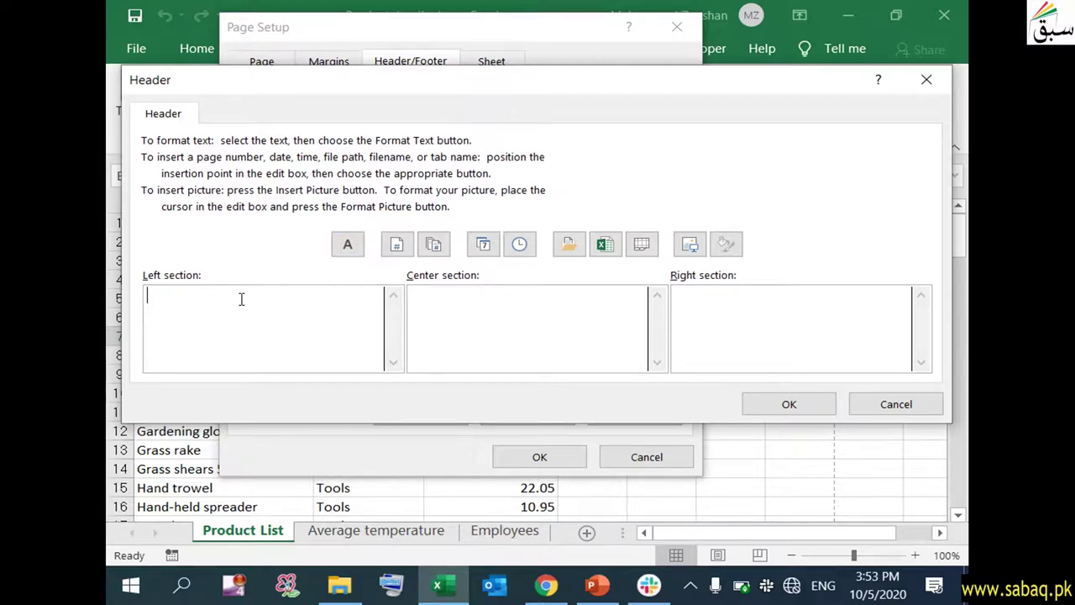
left_click(477, 304)
left_click(292, 296)
left_click(347, 244)
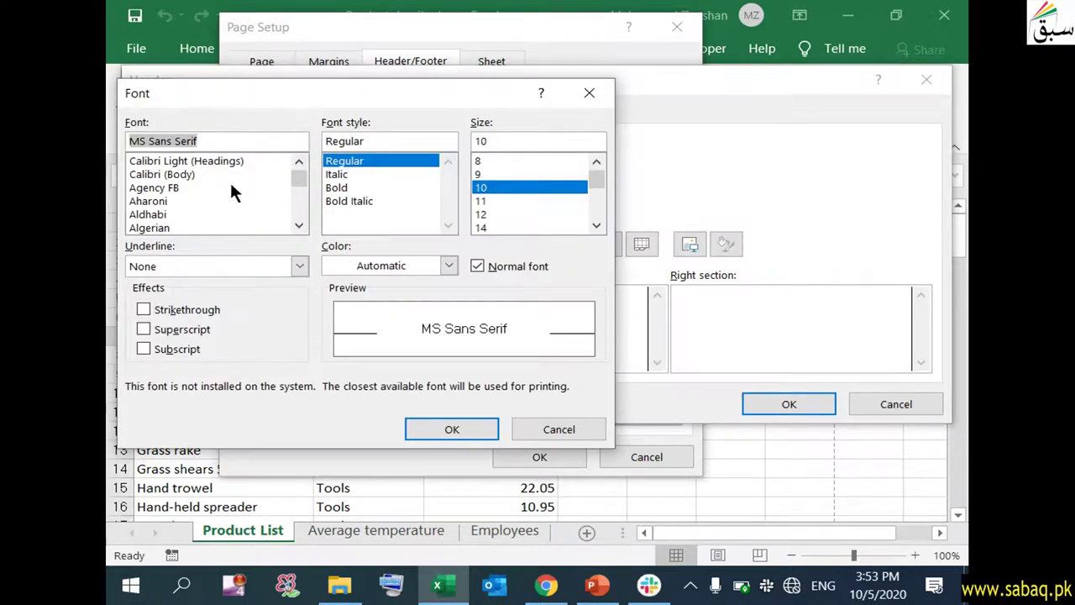
left_click(204, 141)
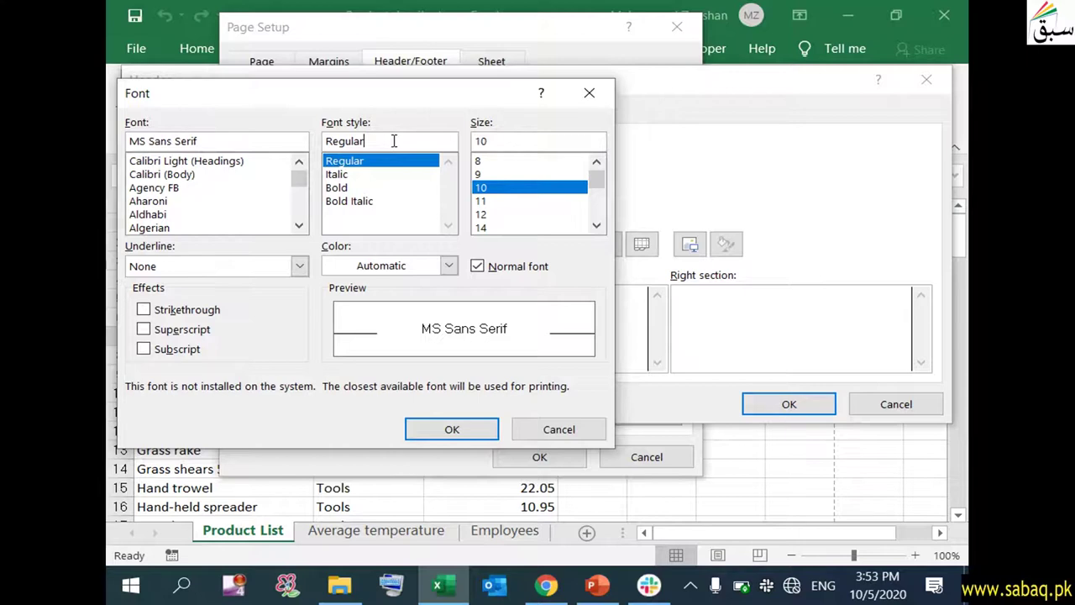
left_click(473, 426)
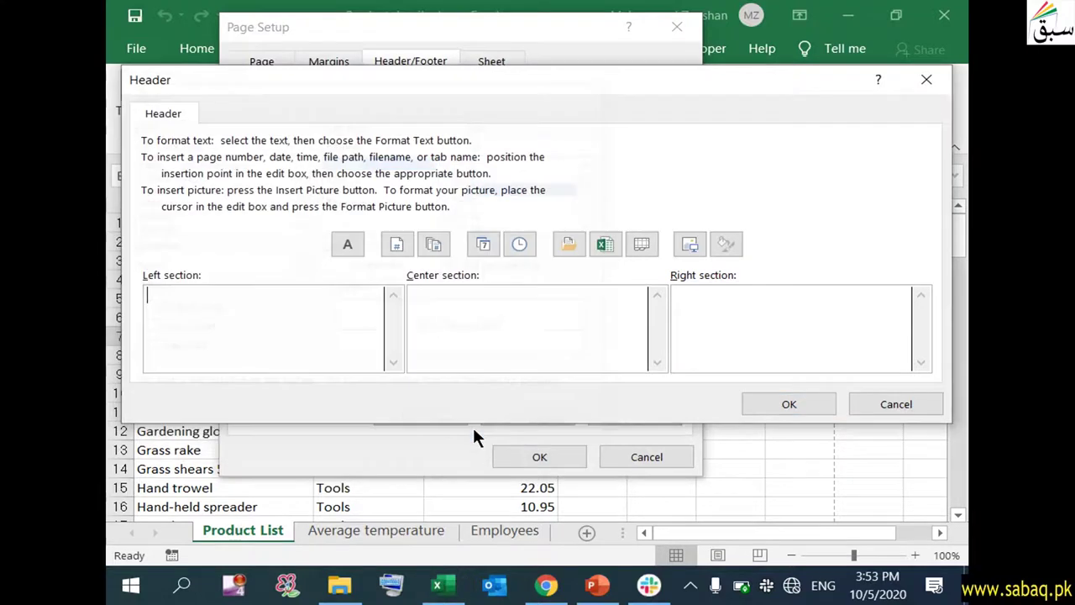
- Build the center header '&[Page] of &[Pages]' from the page number, ' of ', and total pages
left_click(396, 249)
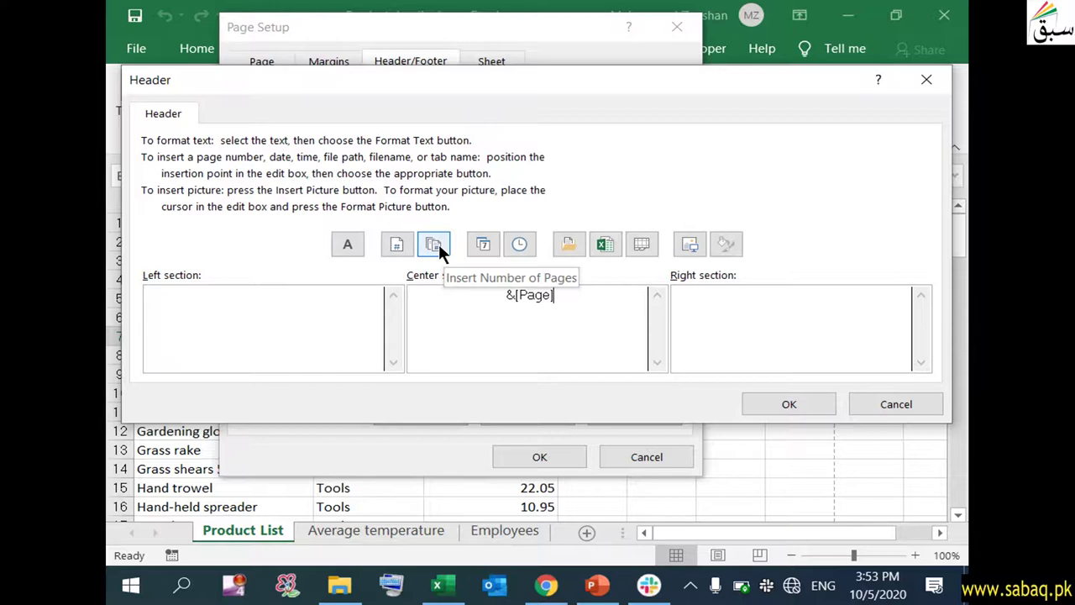
type("of")
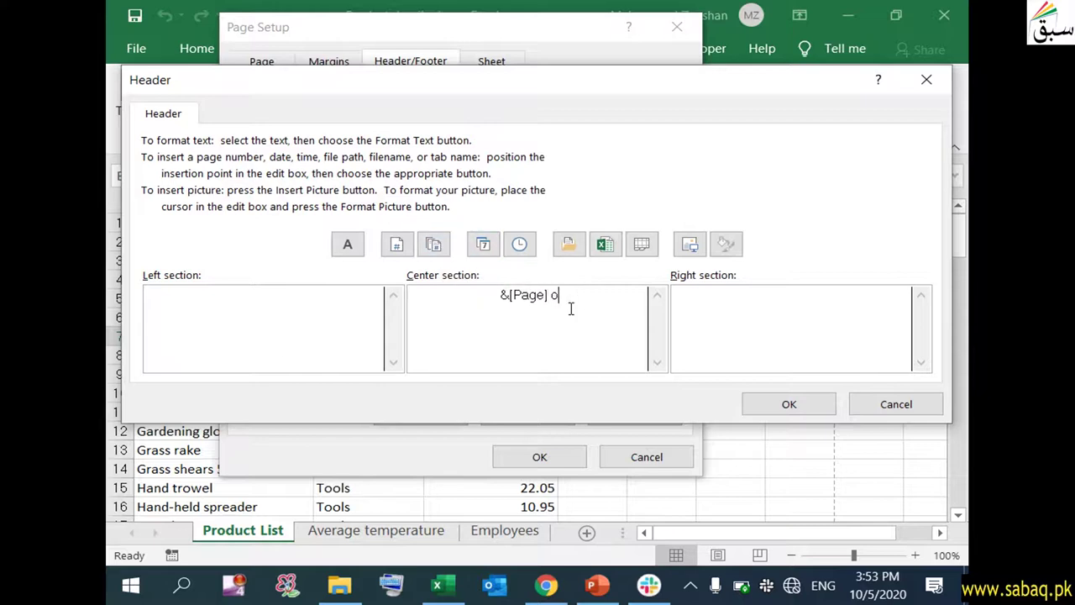
left_click(434, 243)
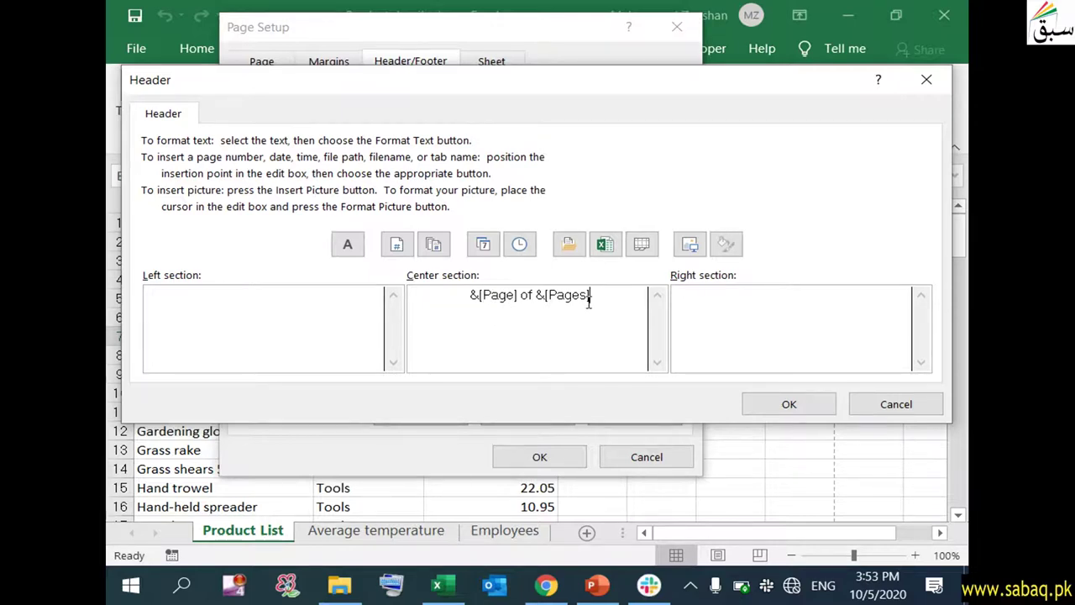
left_click_drag(590, 299, 541, 301)
left_click_drag(473, 296, 511, 291)
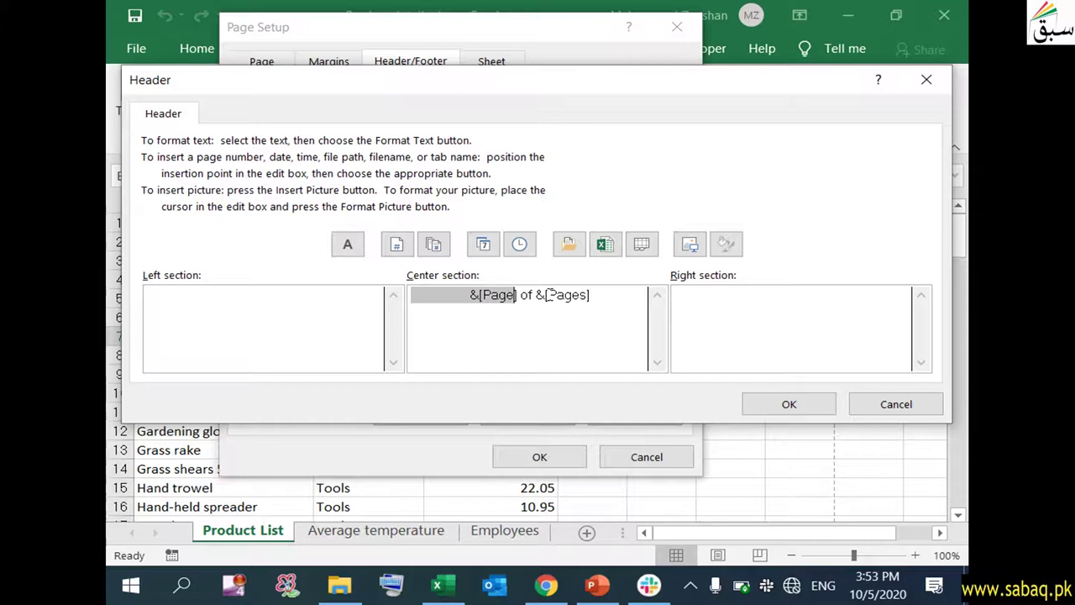
left_click(605, 312)
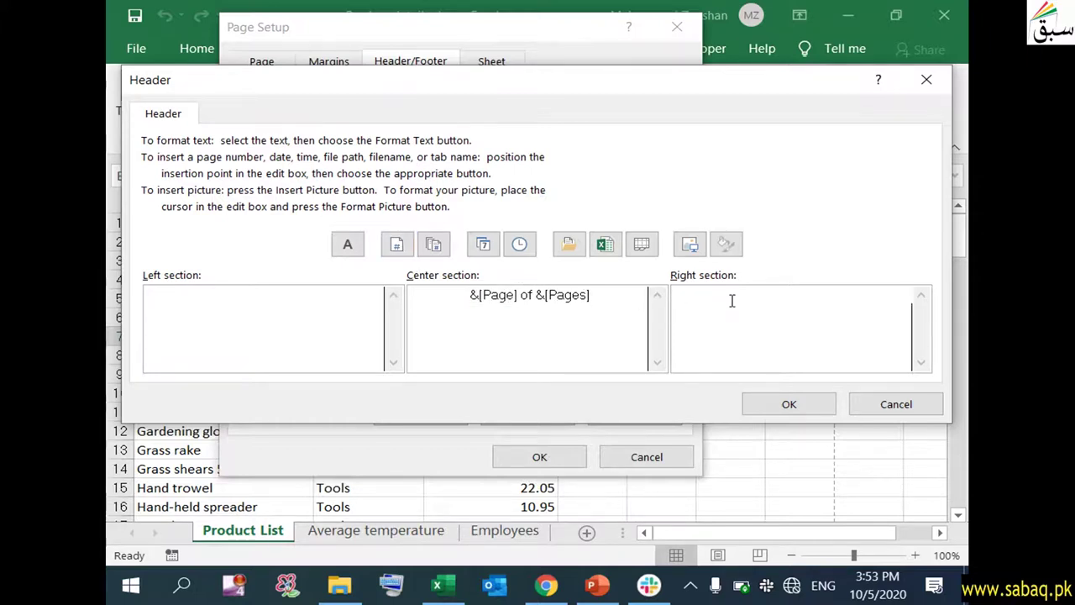
- Put date and time in the right header section, and file path, file name, sheet name in the left
left_click(485, 246)
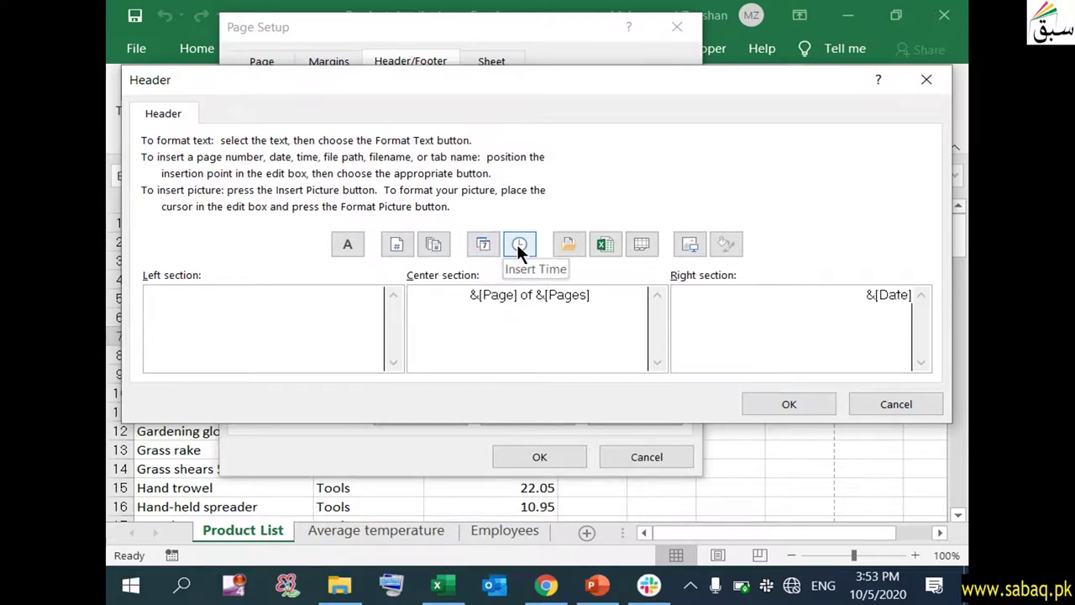
left_click(518, 245)
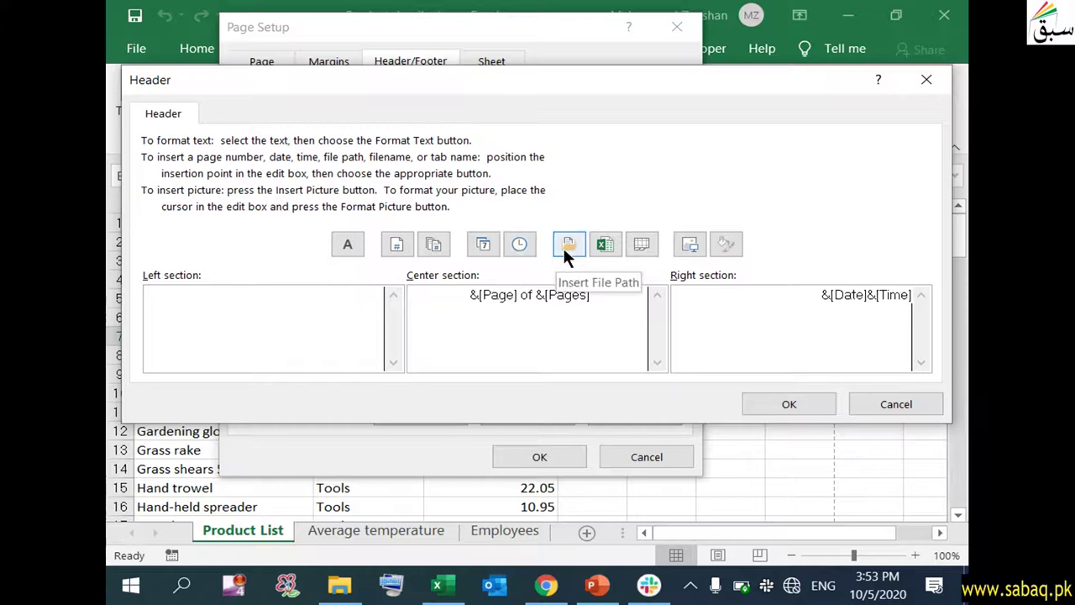
left_click(331, 309)
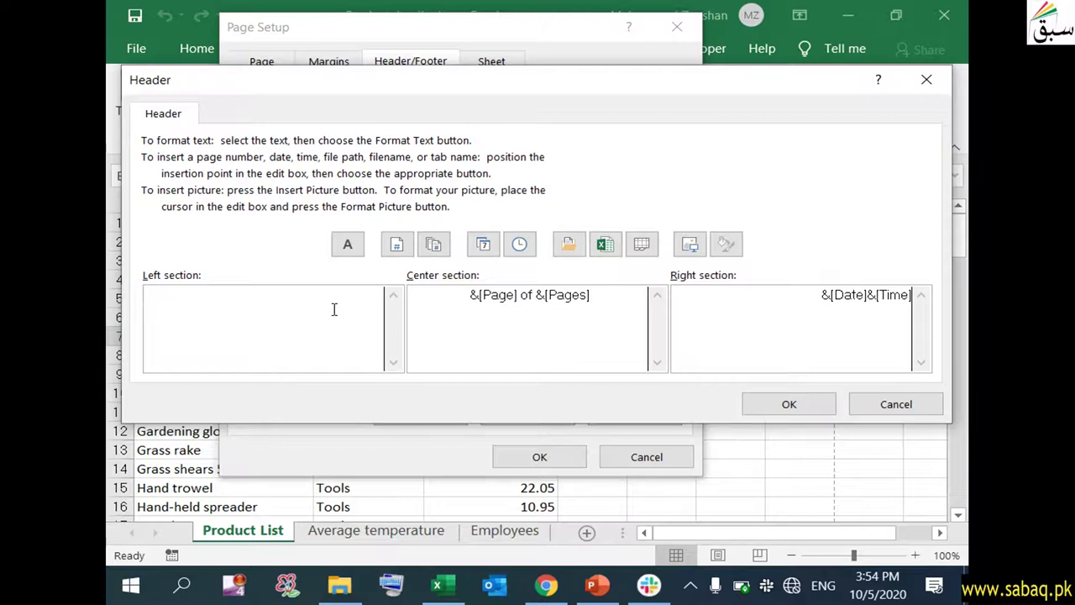
left_click(570, 244)
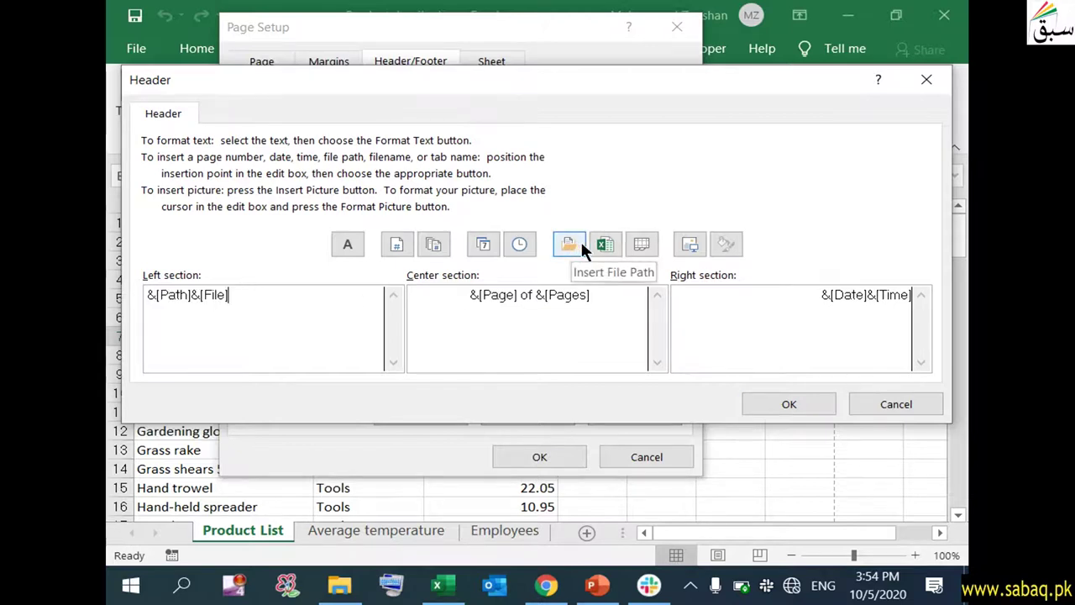
left_click(597, 243)
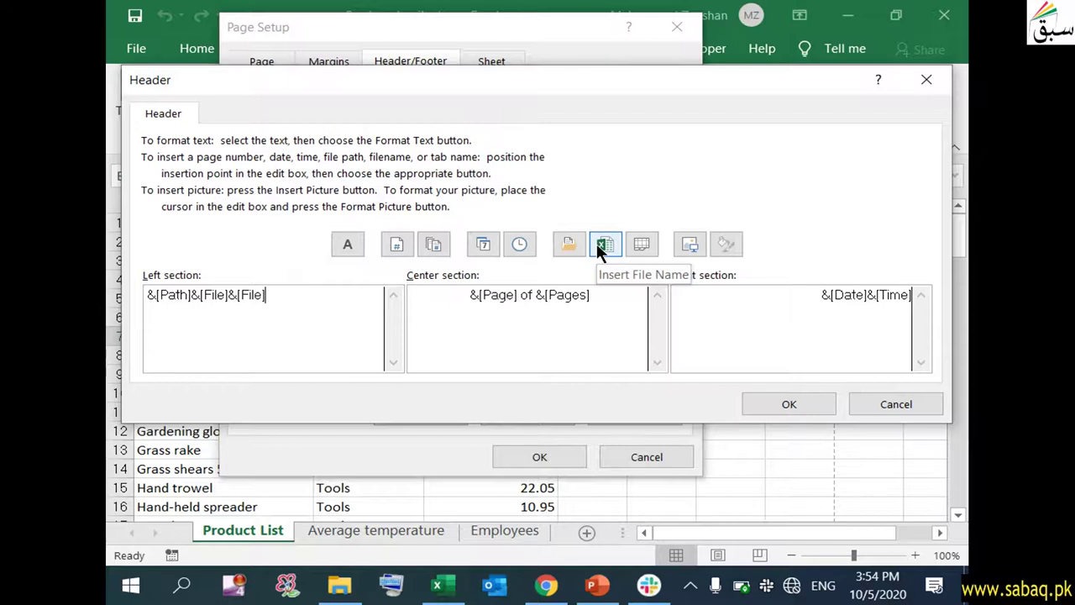
left_click(634, 245)
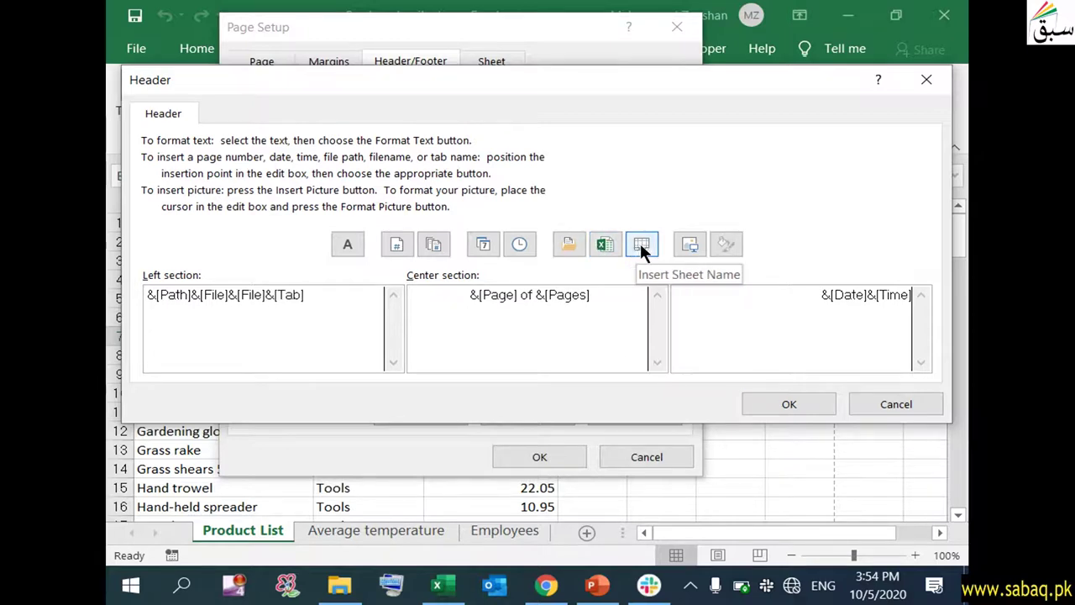
- Try adding a header picture, dismiss the offline warning, and accept the custom header
left_click(686, 243)
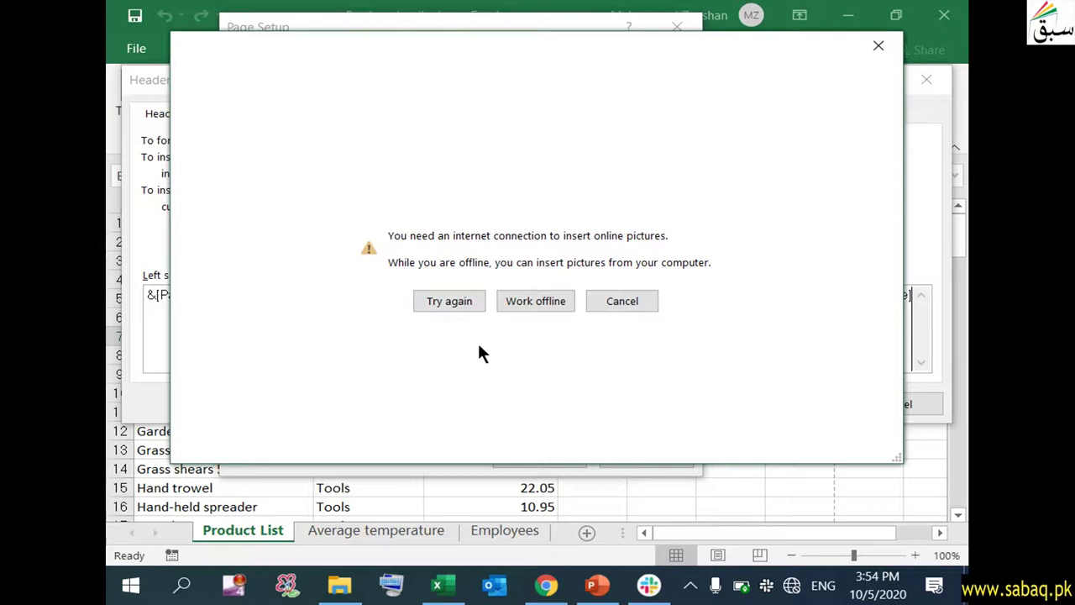
left_click(615, 304)
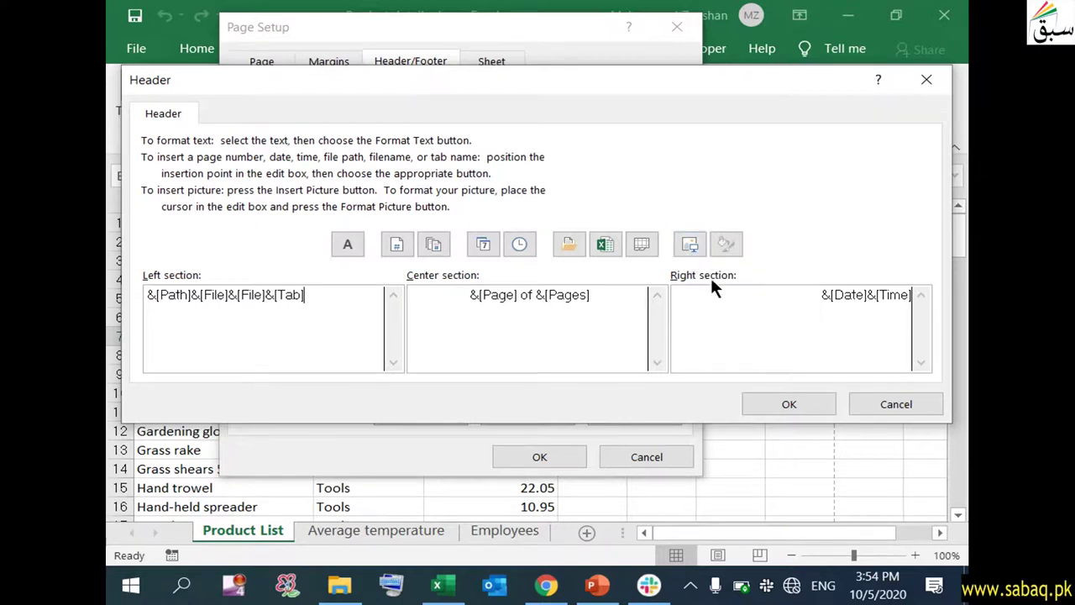
left_click(783, 405)
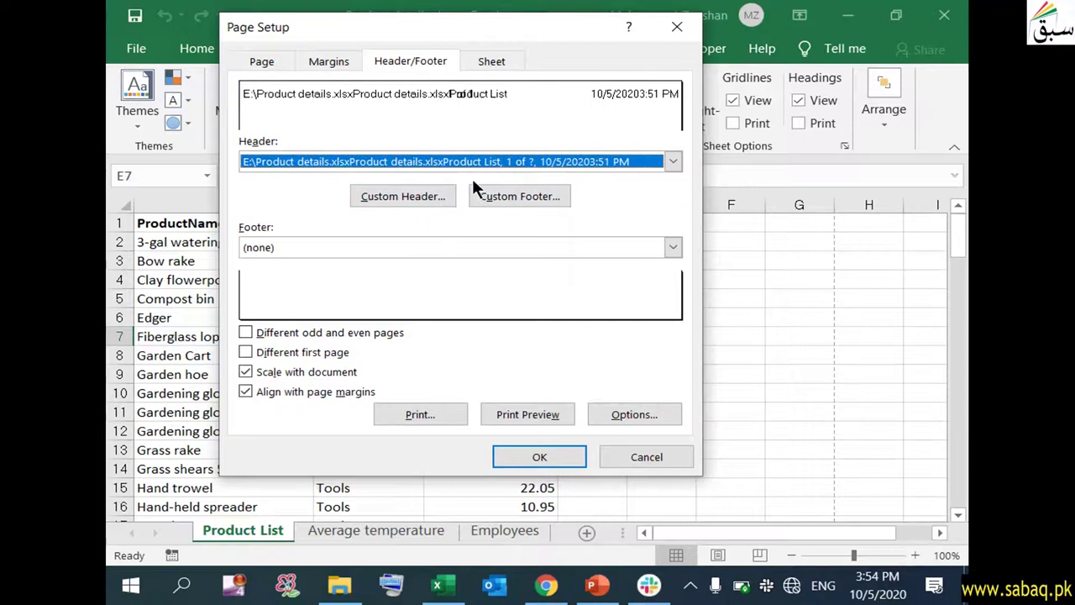
- Create a custom footer with the date followed by the page number in the center, and apply
left_click(508, 195)
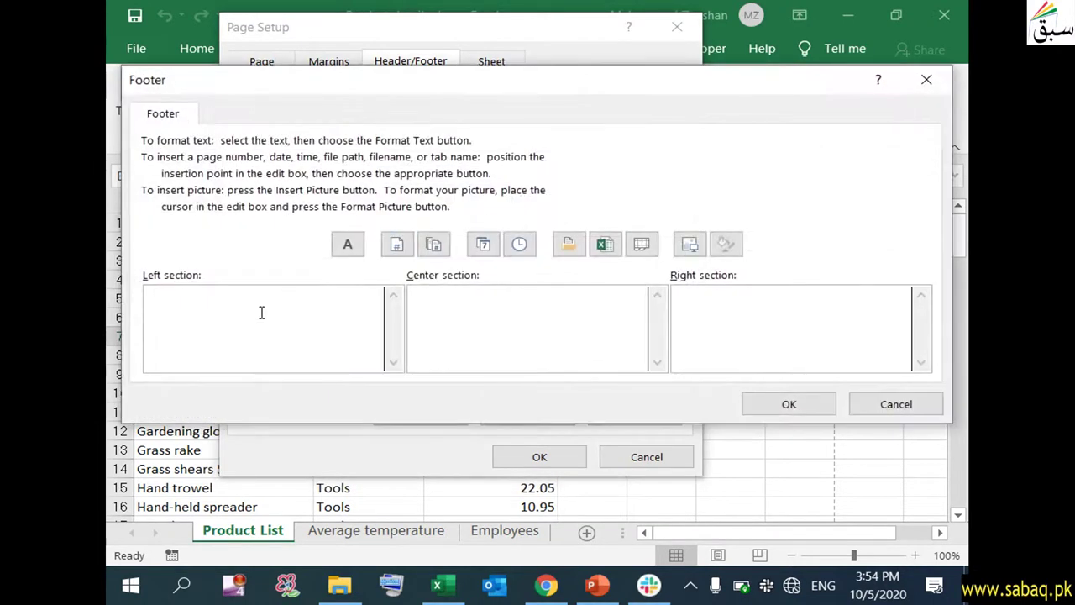
left_click(458, 331)
left_click(488, 245)
left_click(402, 248)
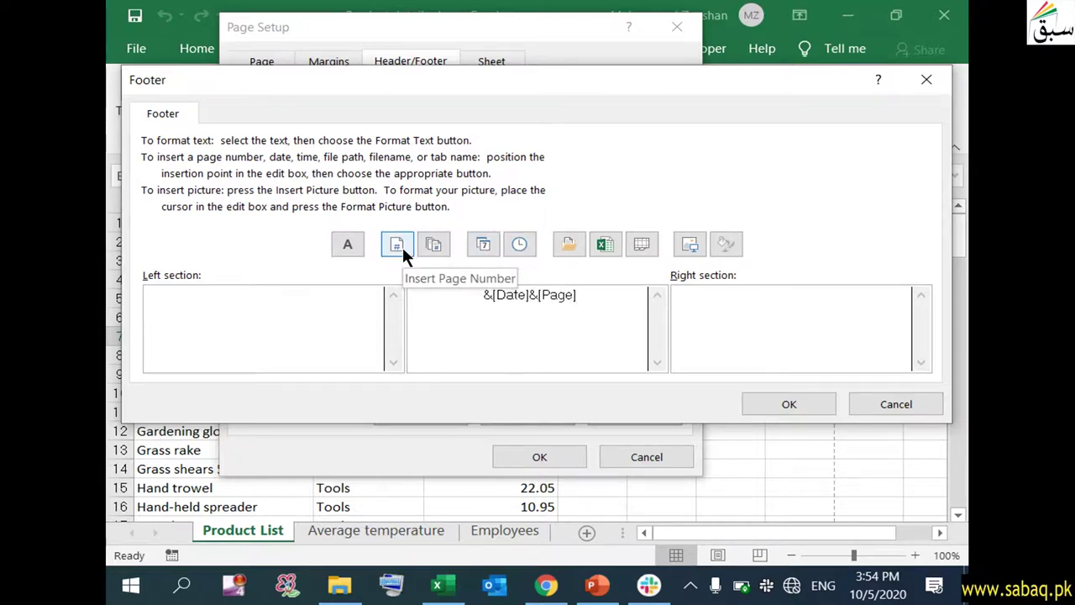
left_click(307, 300)
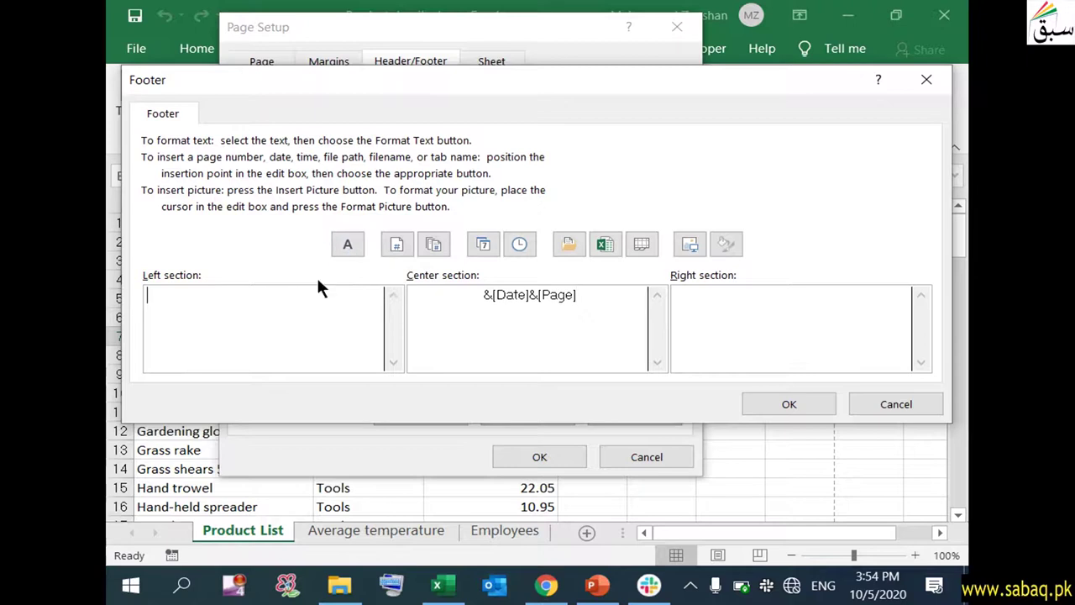
left_click(778, 400)
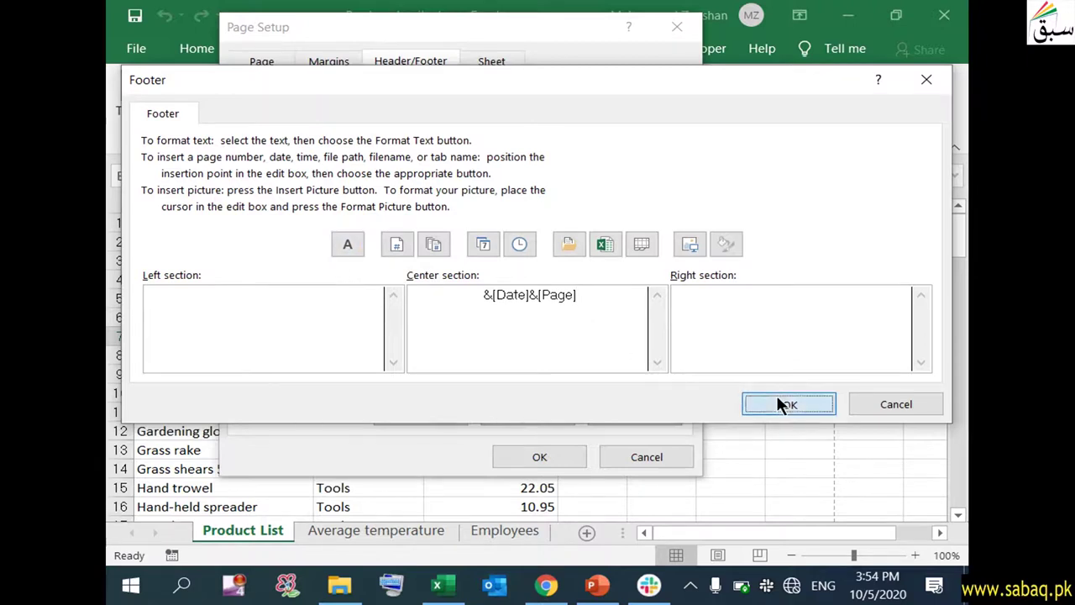
left_click(533, 454)
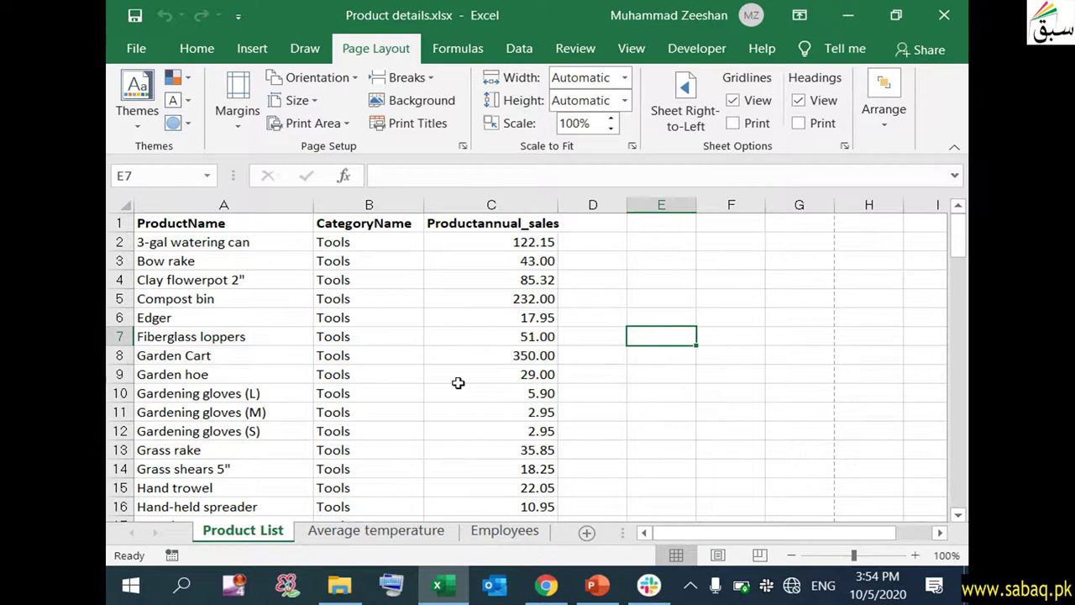
- Open the print preview of the Product List sheet
scroll(504, 393, "down", 5)
scroll(505, 392, "up", 5)
left_click(143, 52)
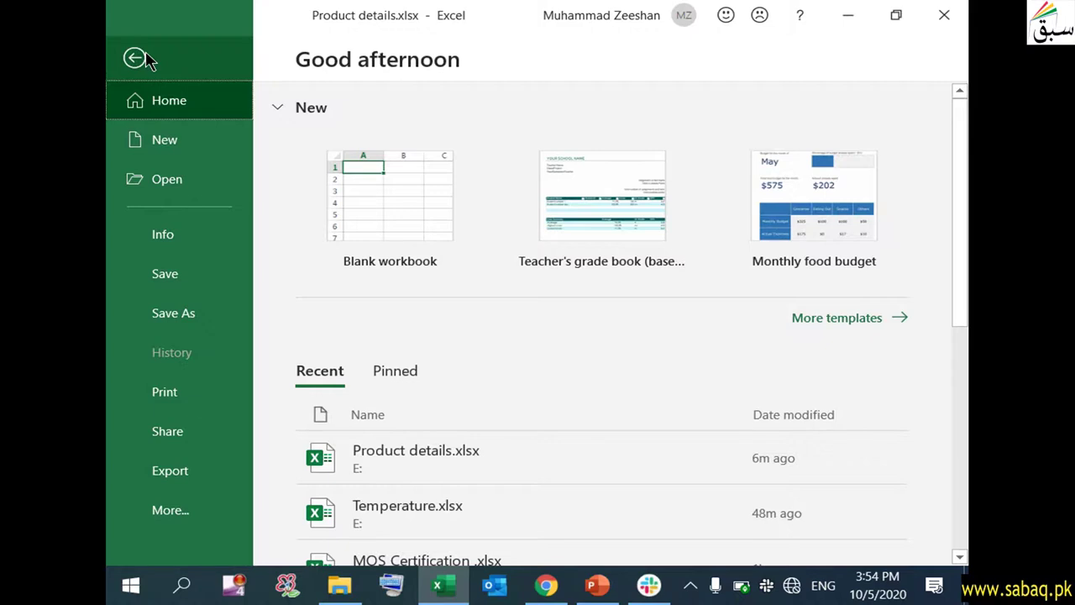
left_click(187, 393)
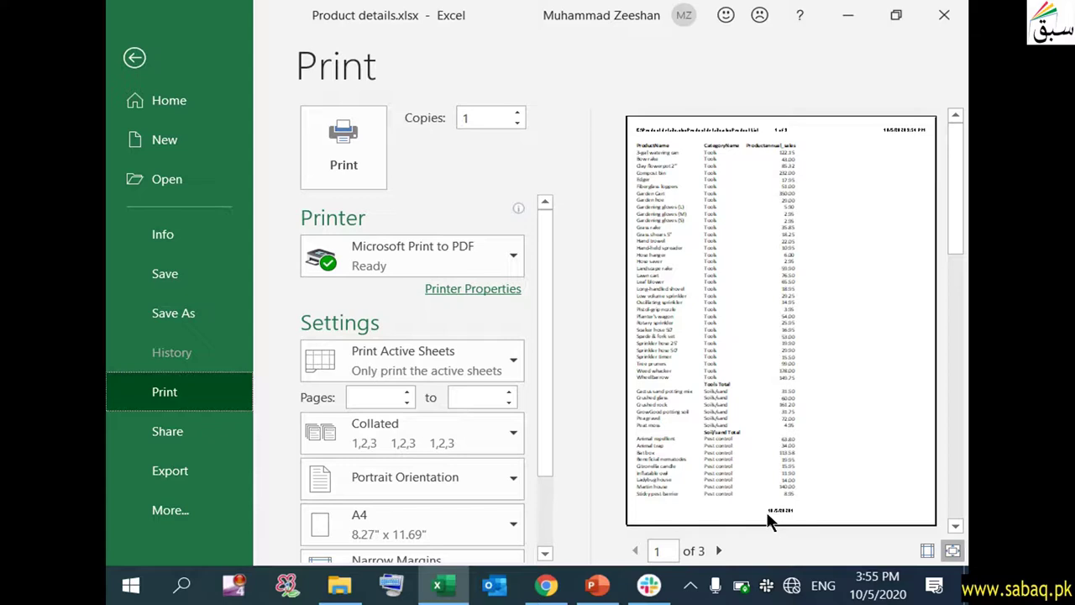
- Page through preview pages 2 and 3, then return to page 1 of 3
left_click(718, 552)
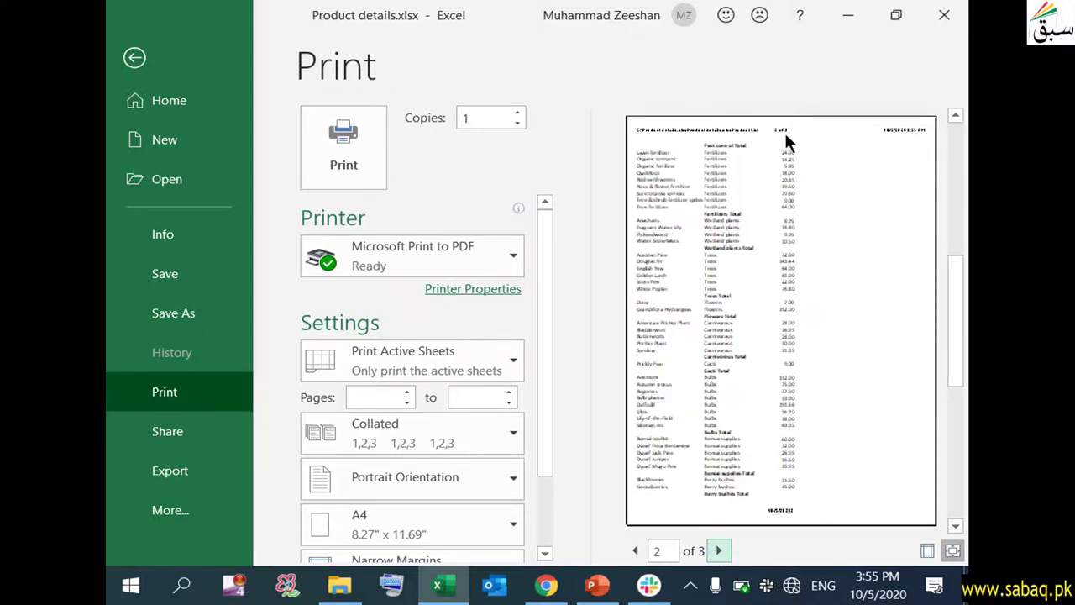
left_click(723, 548)
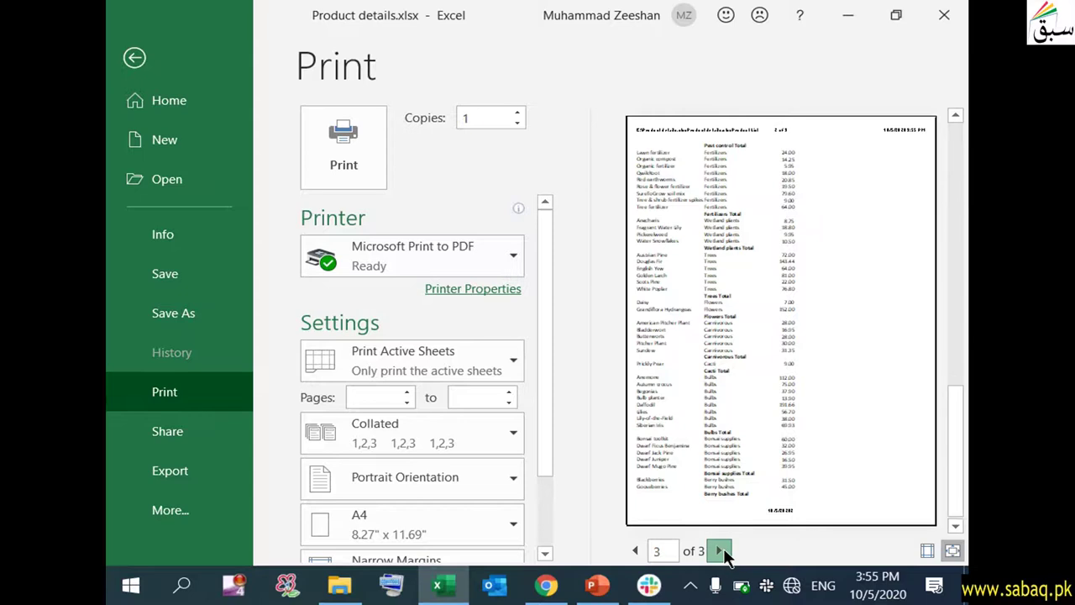
left_click(639, 553)
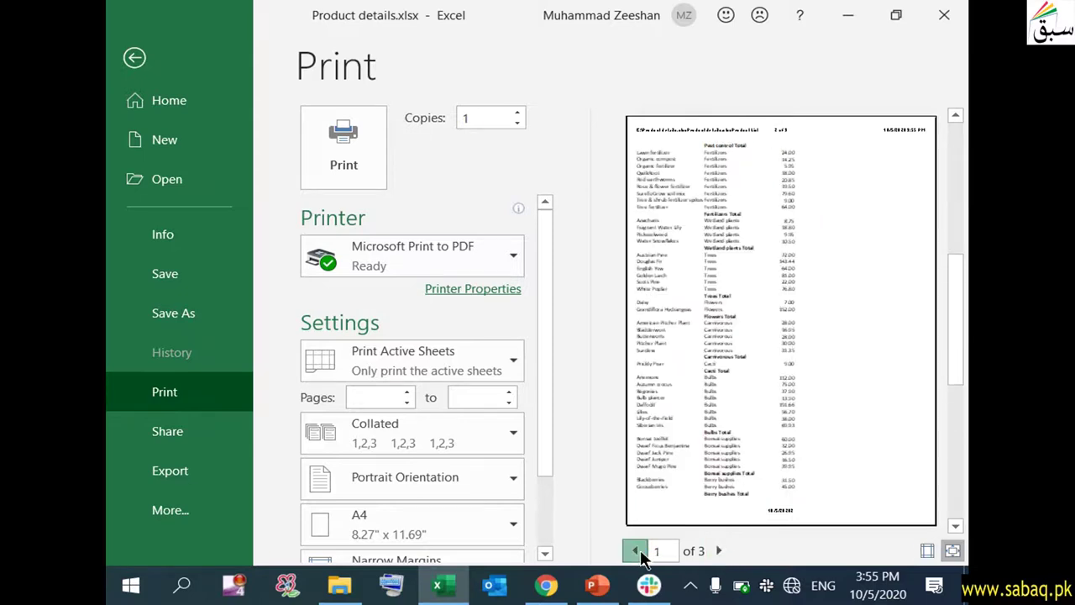
left_click(637, 551)
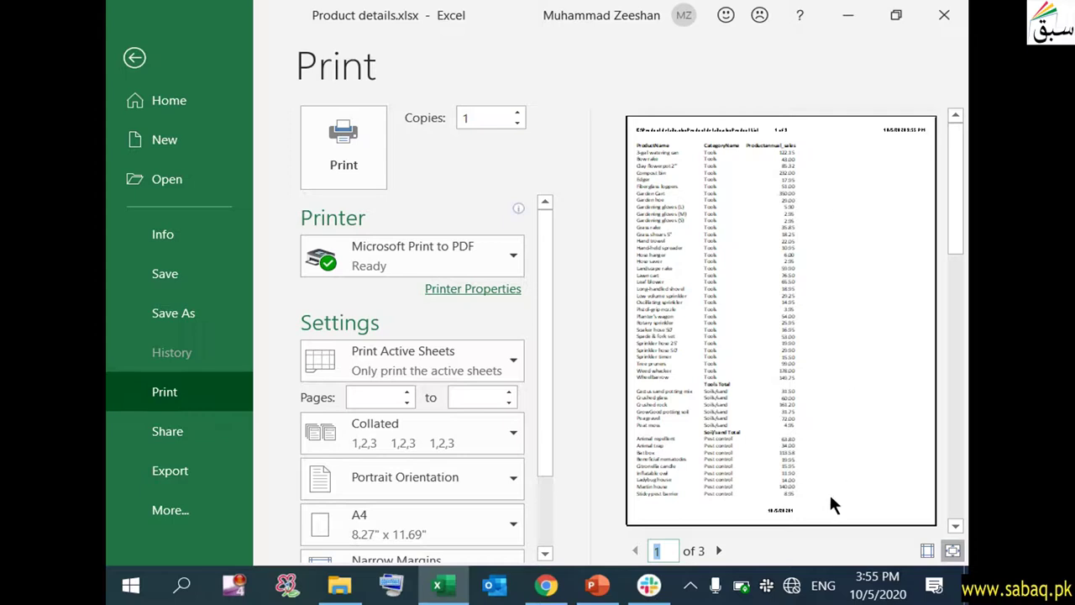
left_click(619, 590)
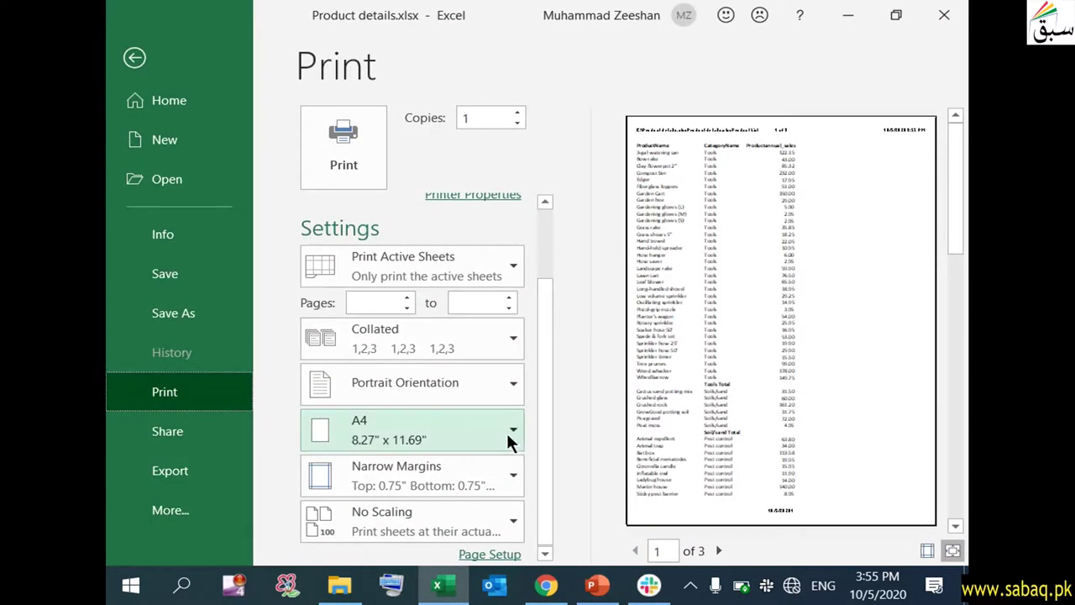
- Set the header and footer margins to 1 inch in Custom Margins
left_click(492, 478)
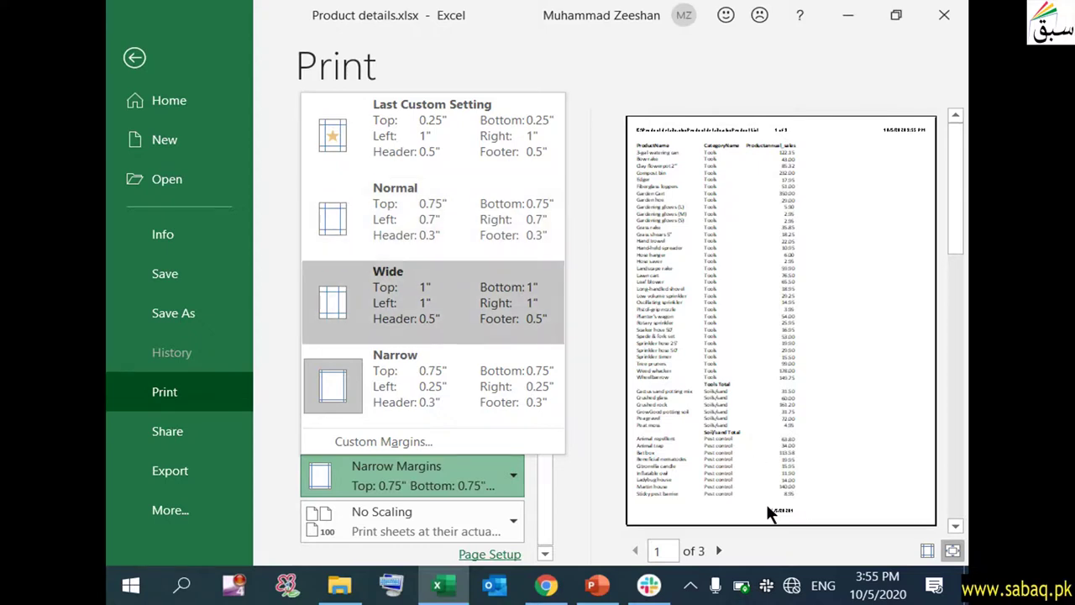
left_click(475, 439)
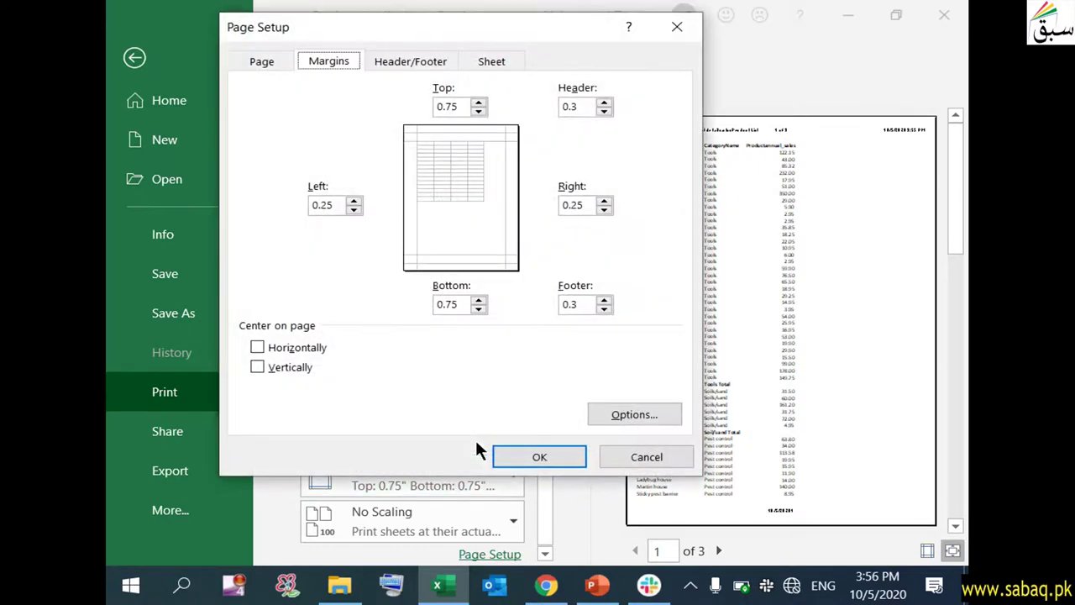
left_click(587, 107)
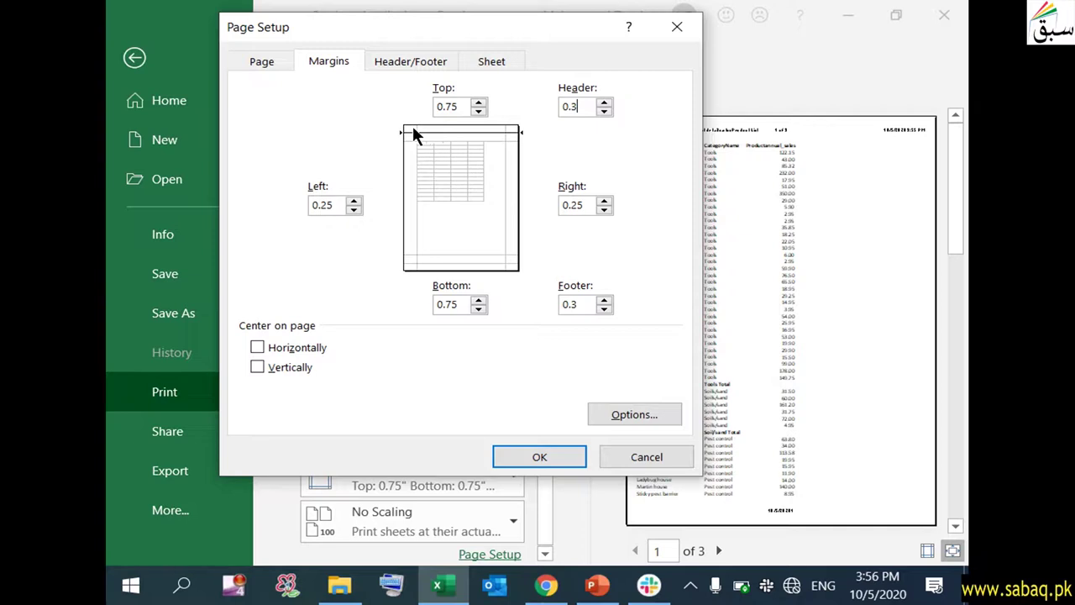
key("BackSpace")
type("2")
key("BackSpace")
key("BackSpace")
left_click_drag(582, 304, 545, 309)
type("1")
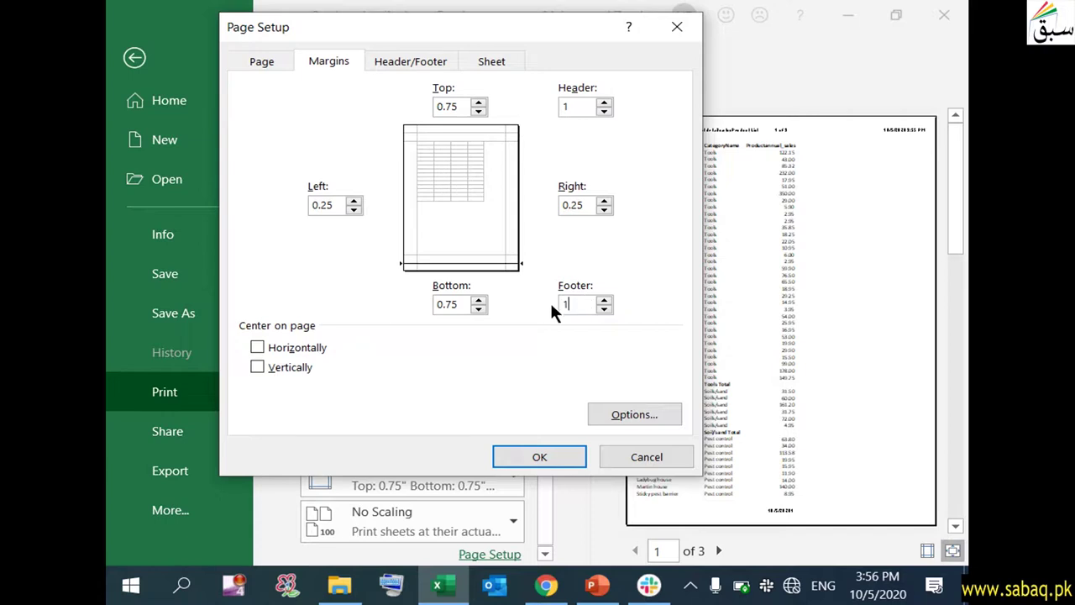
left_click(575, 106)
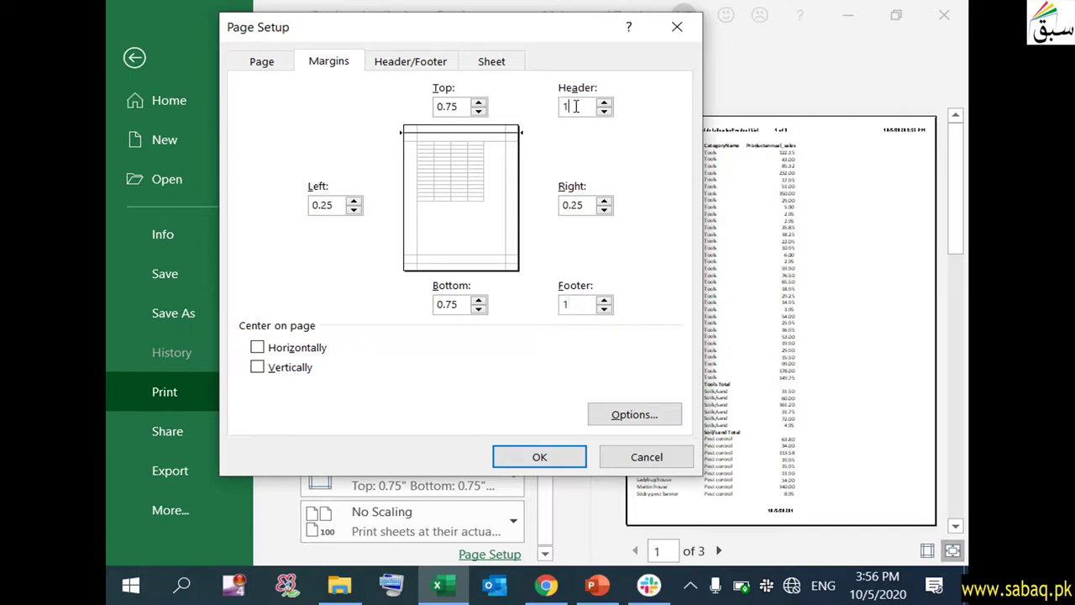
left_click(568, 304)
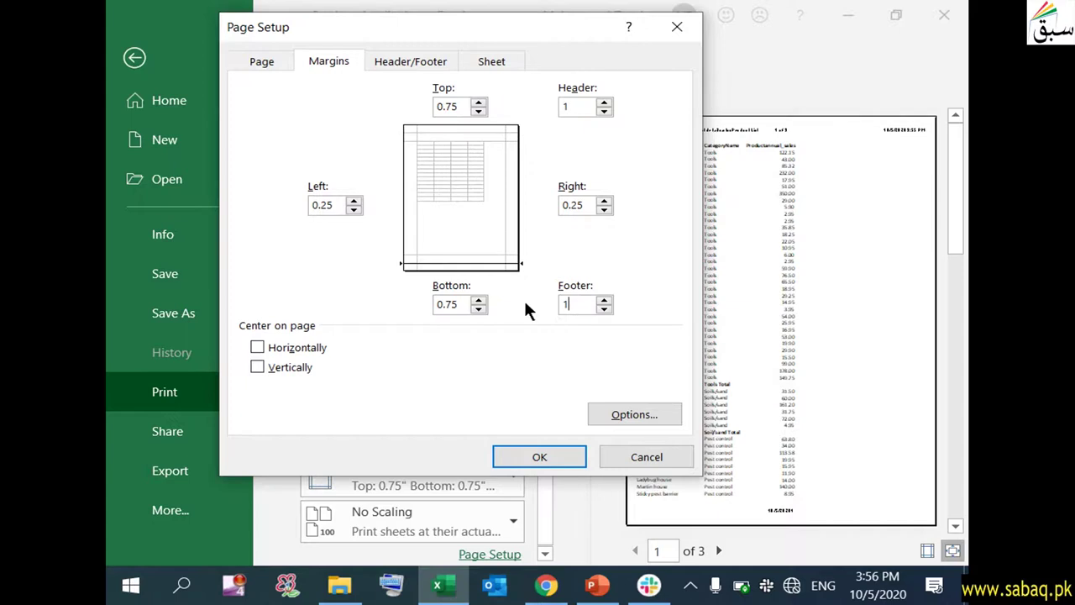
left_click(571, 455)
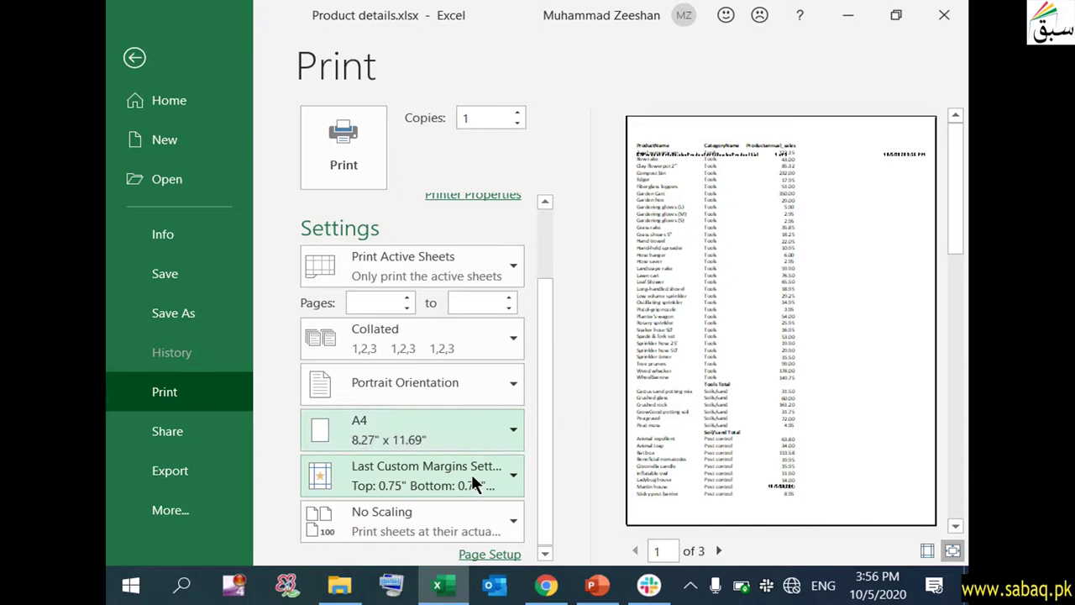
- Change the custom header and footer margins back to 0.3 inch
left_click(509, 483)
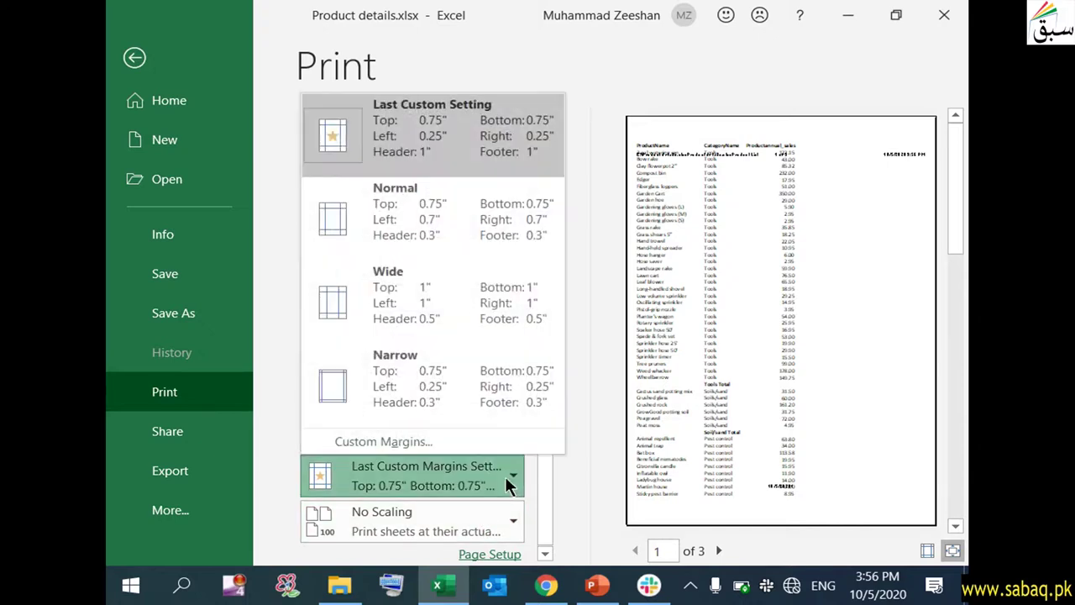
left_click(469, 441)
double_click(578, 102)
type("0")
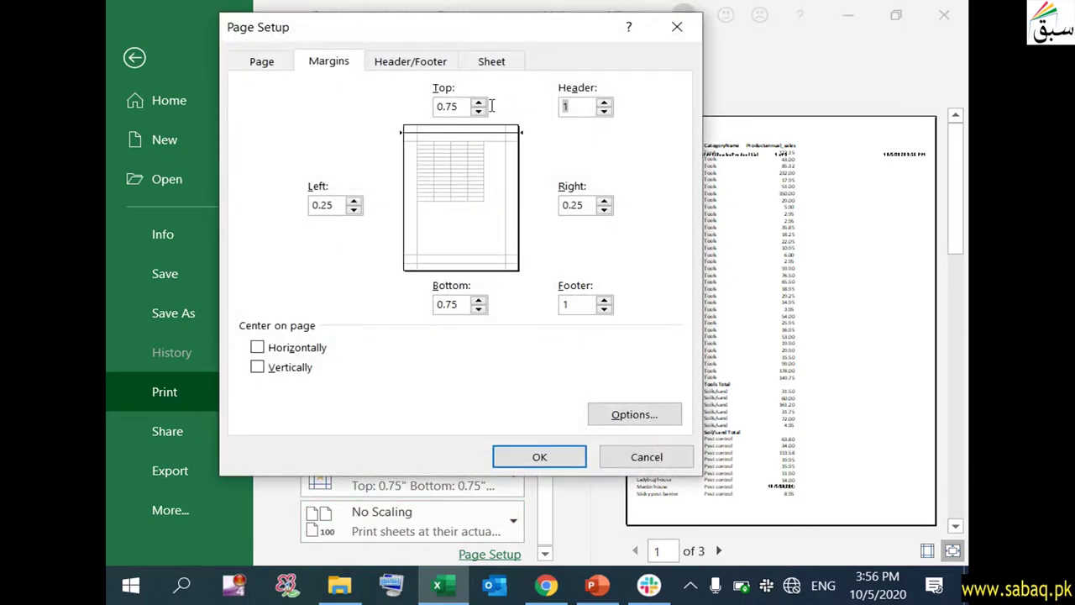
type(".3")
double_click(582, 304)
type("0")
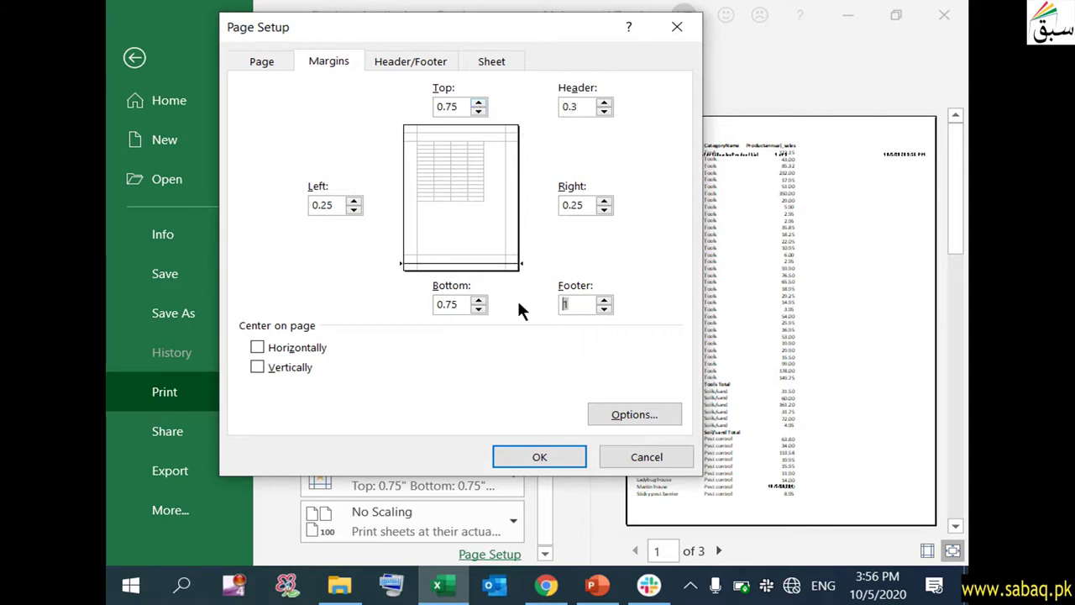
type(".3")
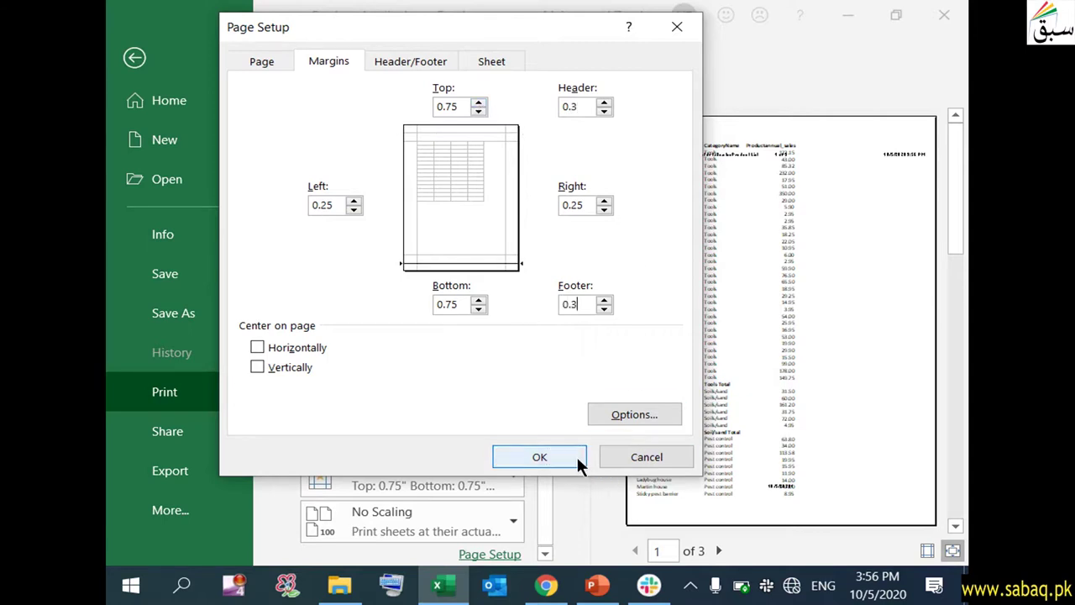
left_click(575, 458)
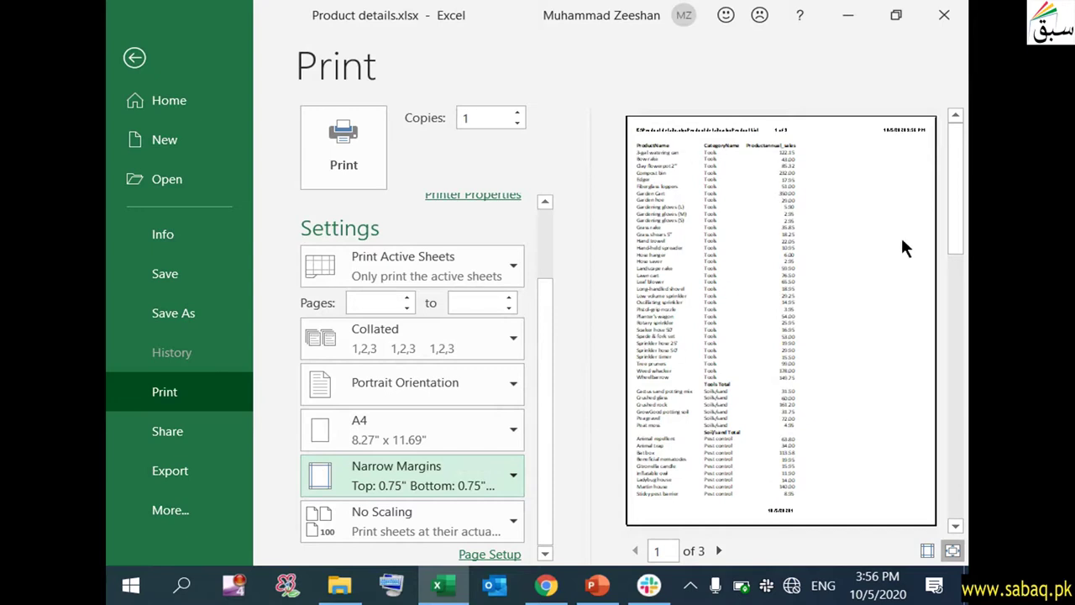
left_click(509, 398)
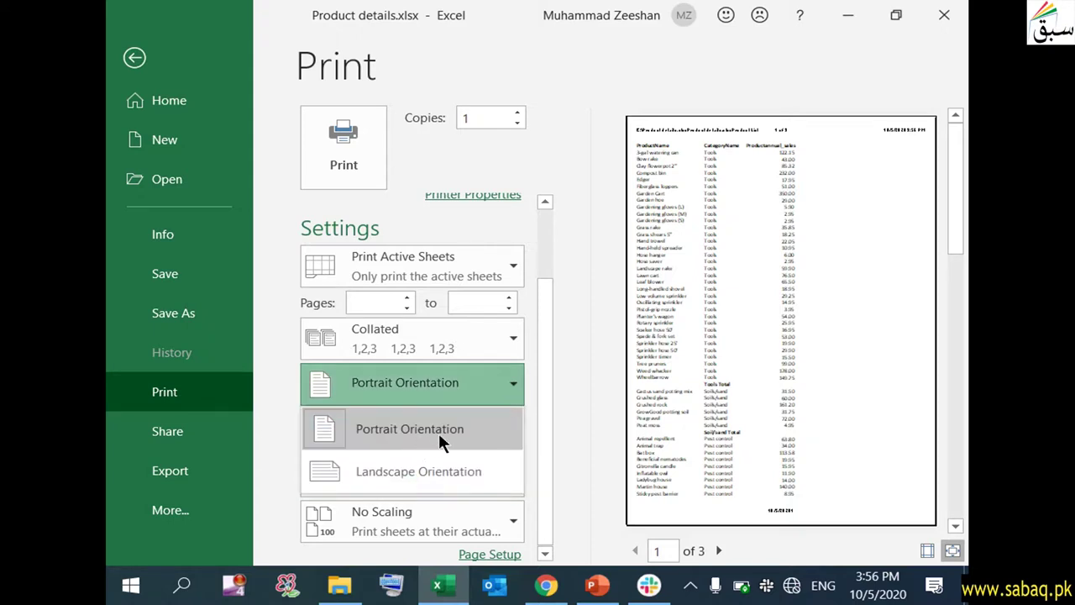
left_click(459, 475)
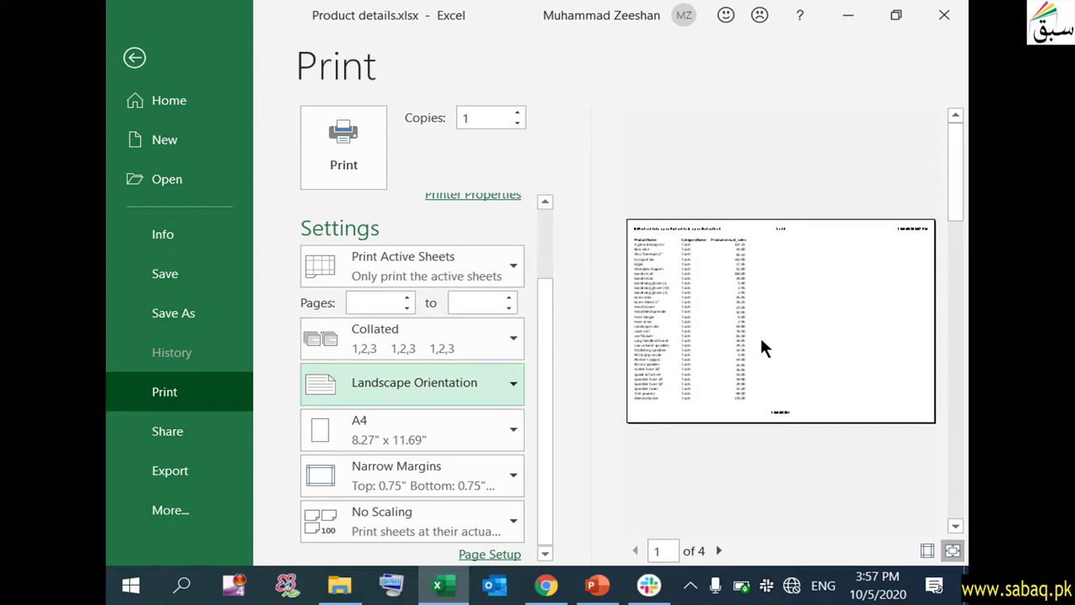
left_click(483, 388)
left_click(485, 385)
left_click(493, 389)
left_click(453, 430)
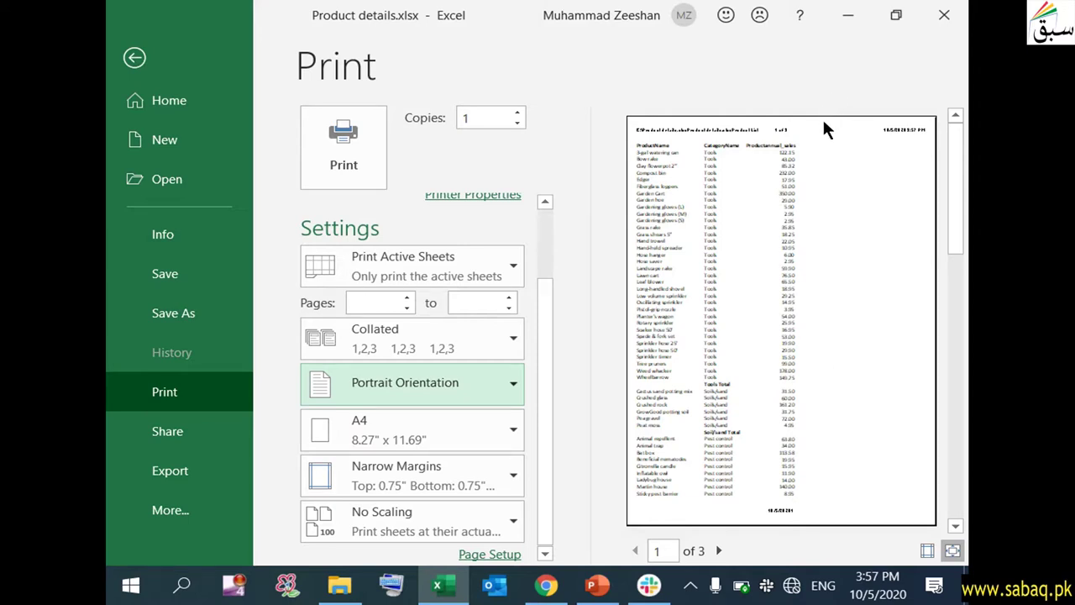
- Leave the print preview and check paper size and orientation, keeping them unchanged
key("Escape")
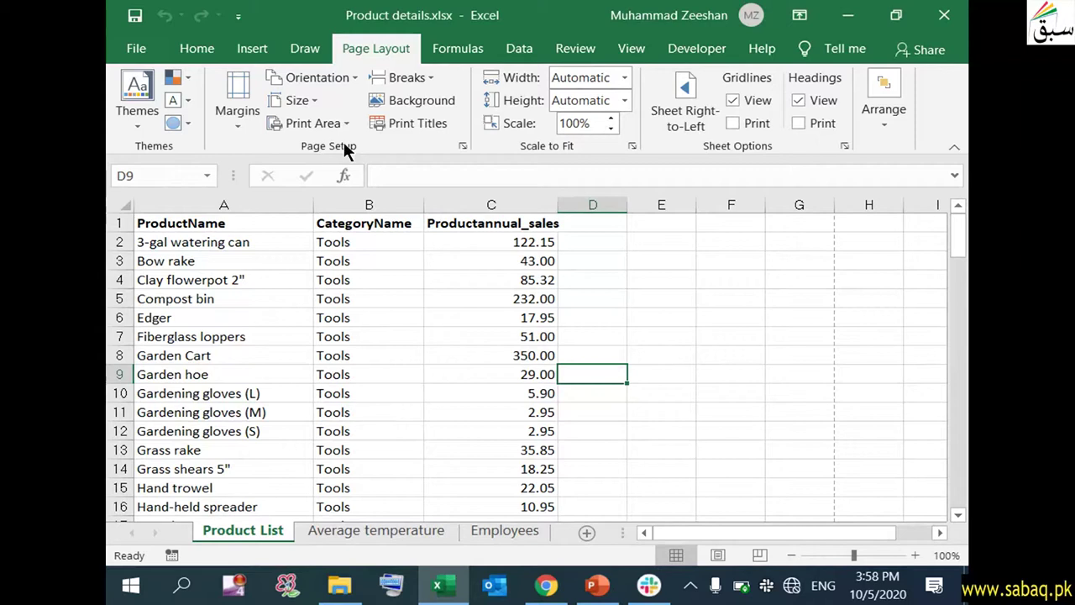
left_click(320, 97)
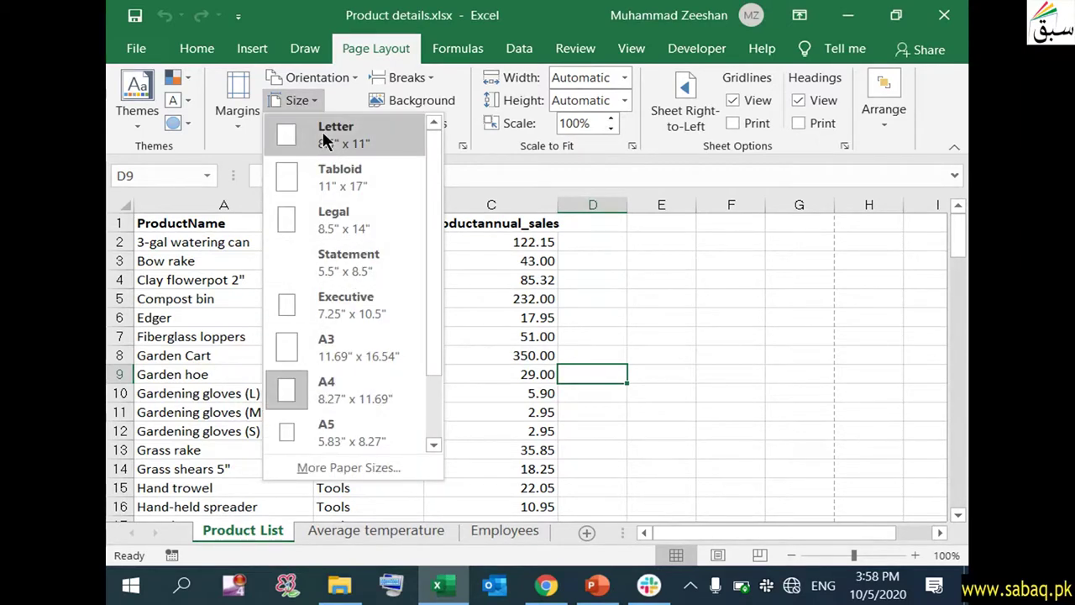
left_click(624, 246)
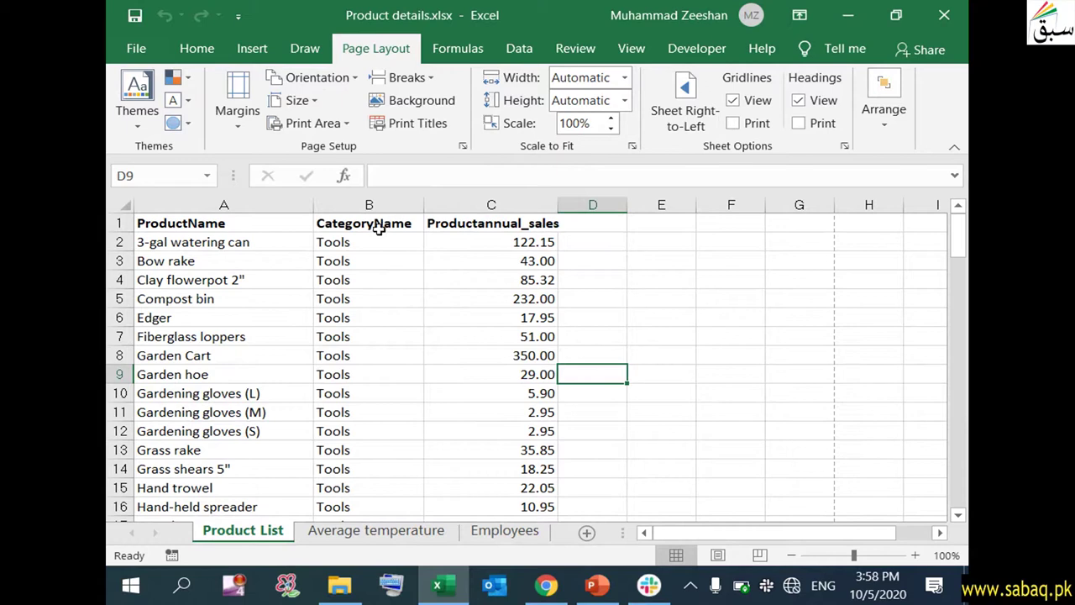
left_click(345, 80)
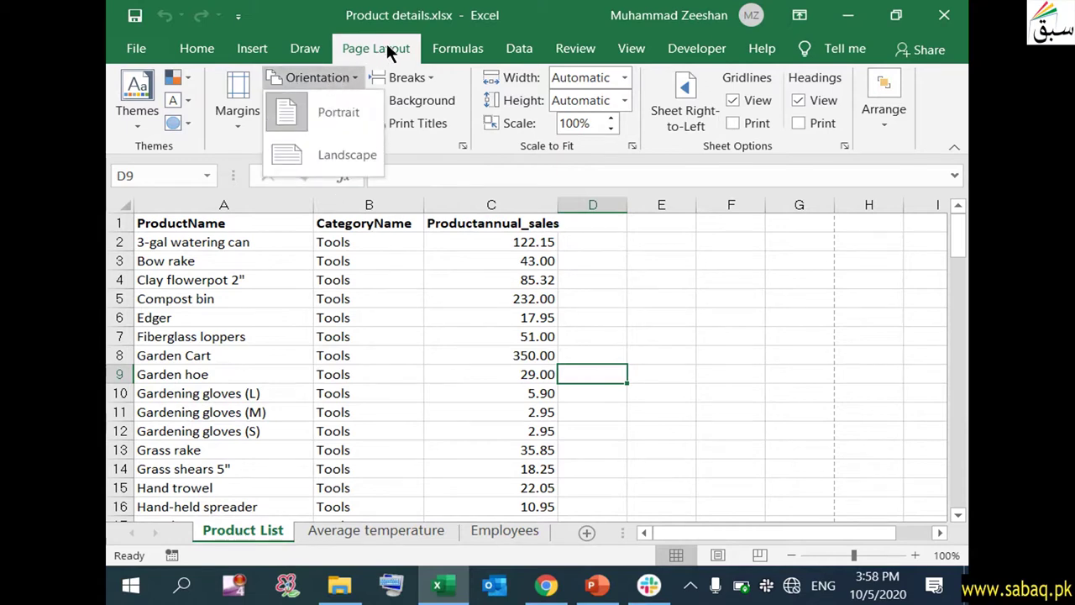
left_click(370, 332)
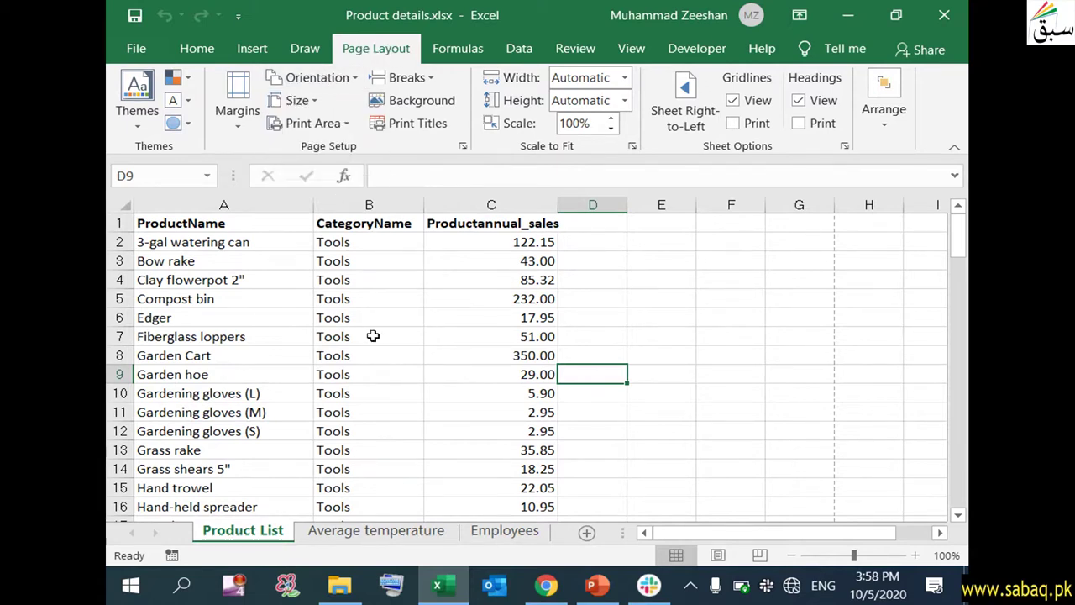
- Select the product range A1:C35 through Wheelbarrow and scroll back to row 1
mouse_move(229, 220)
left_mouse_down()
mouse_move(362, 277)
mouse_move(492, 470)
left_mouse_up()
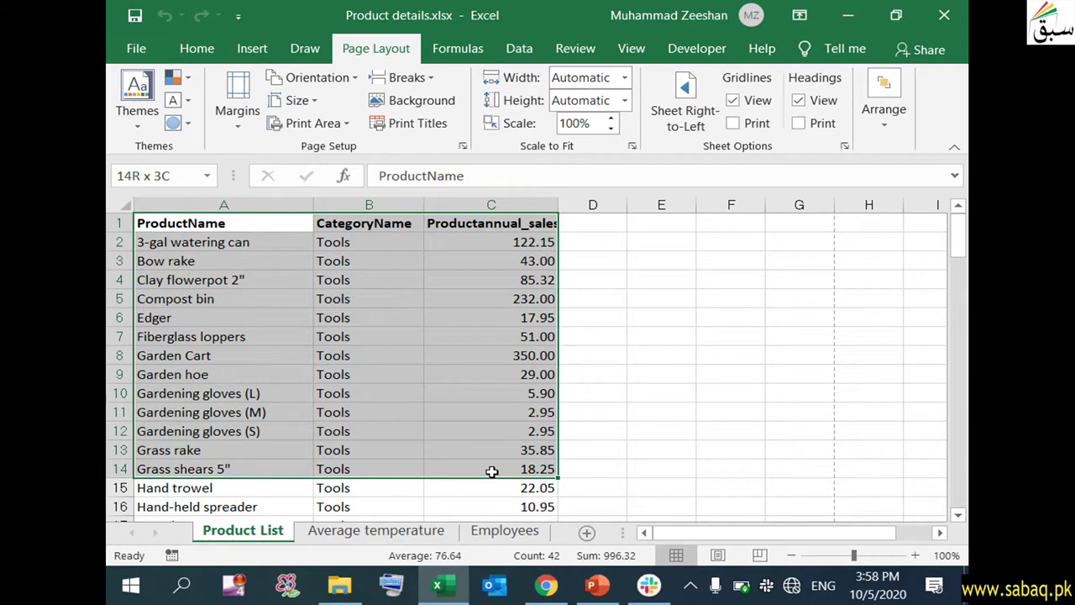
left_click_drag(491, 469, 488, 522)
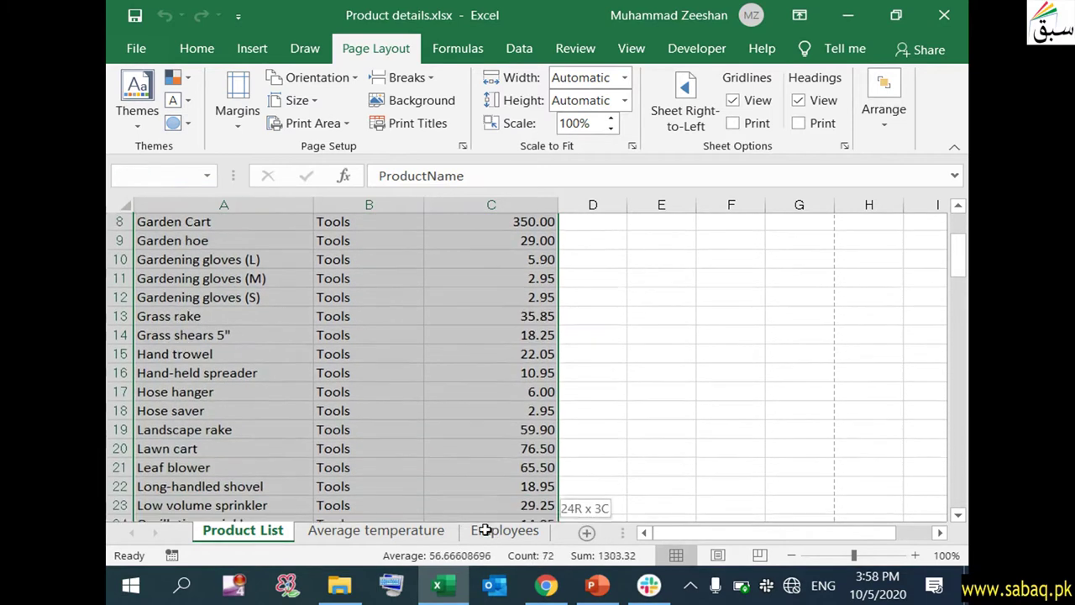
left_click_drag(487, 522, 490, 293)
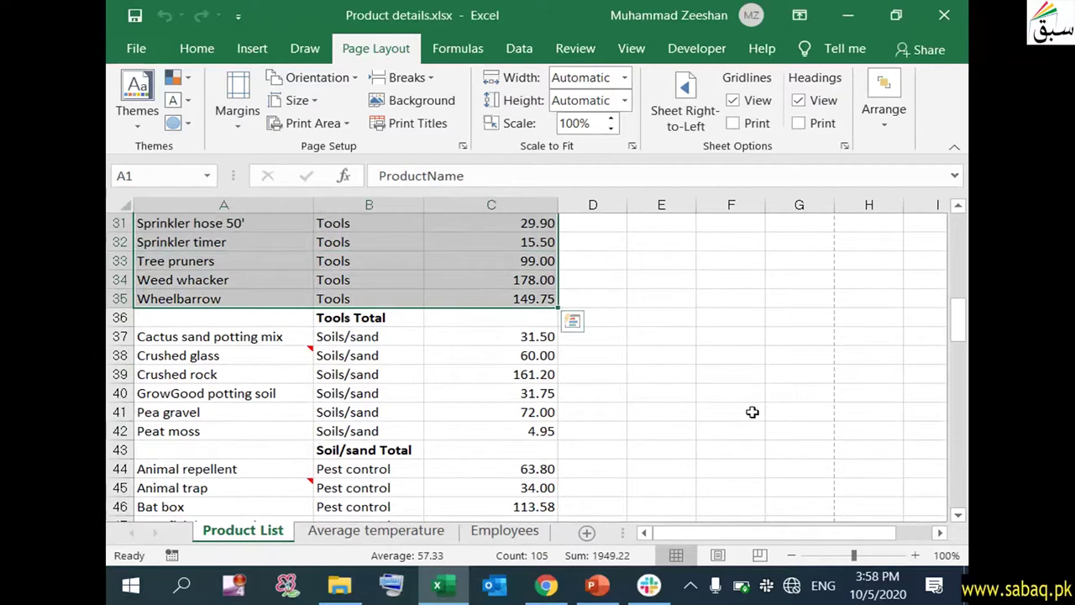
scroll(764, 408, "up", 5)
scroll(773, 401, "up", 5)
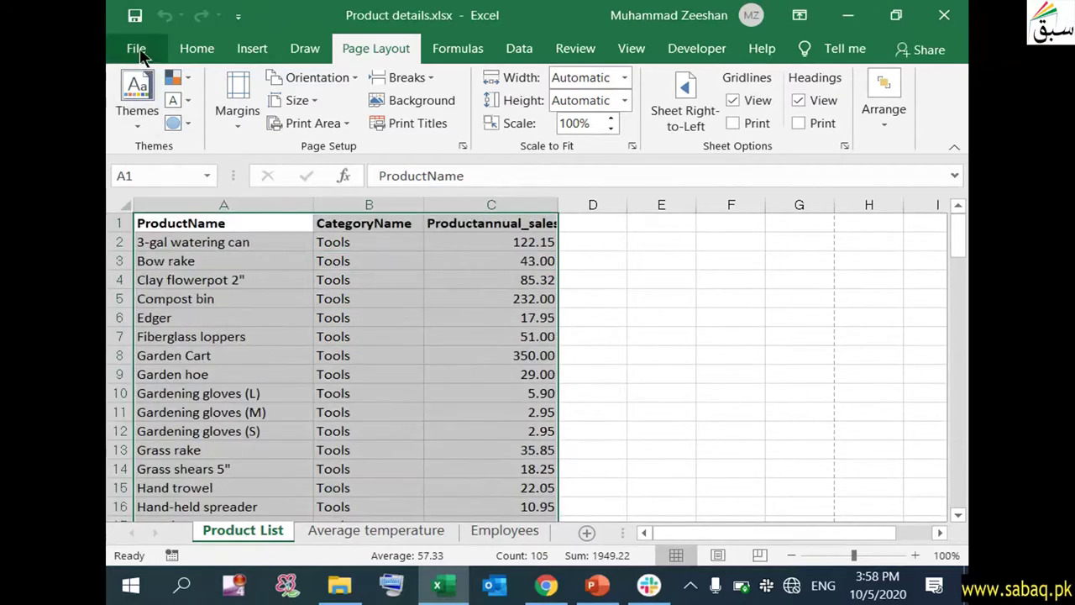
left_click(136, 49)
left_click(200, 388)
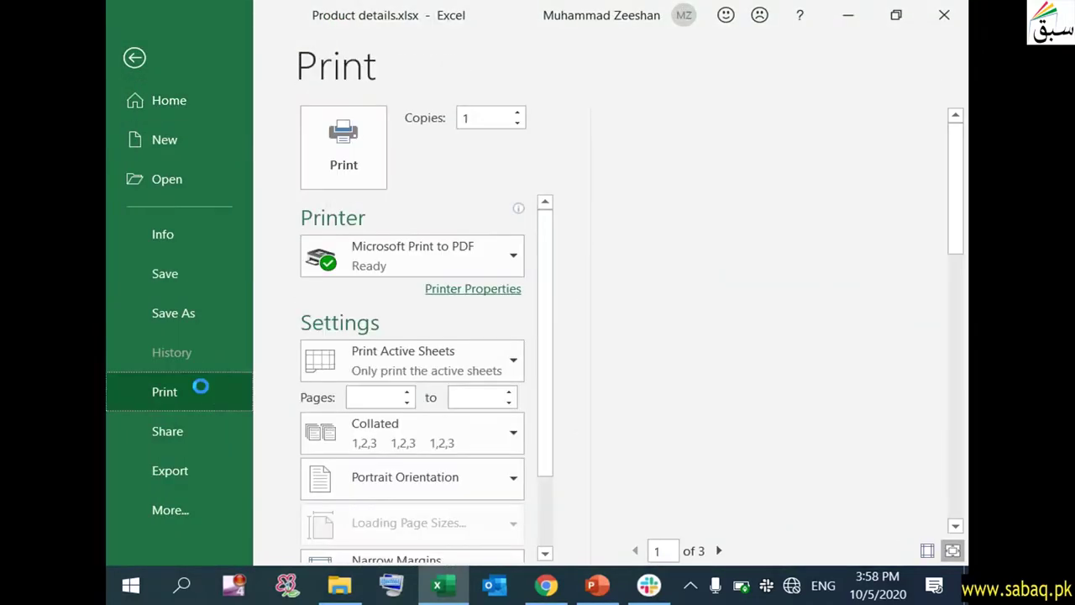
left_click(494, 361)
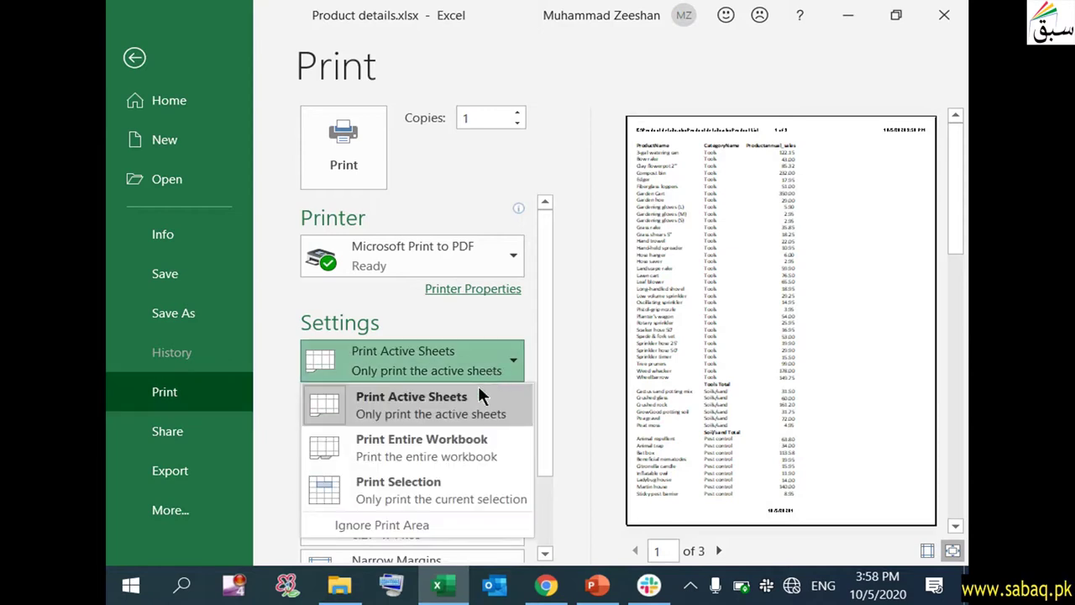
left_click(451, 482)
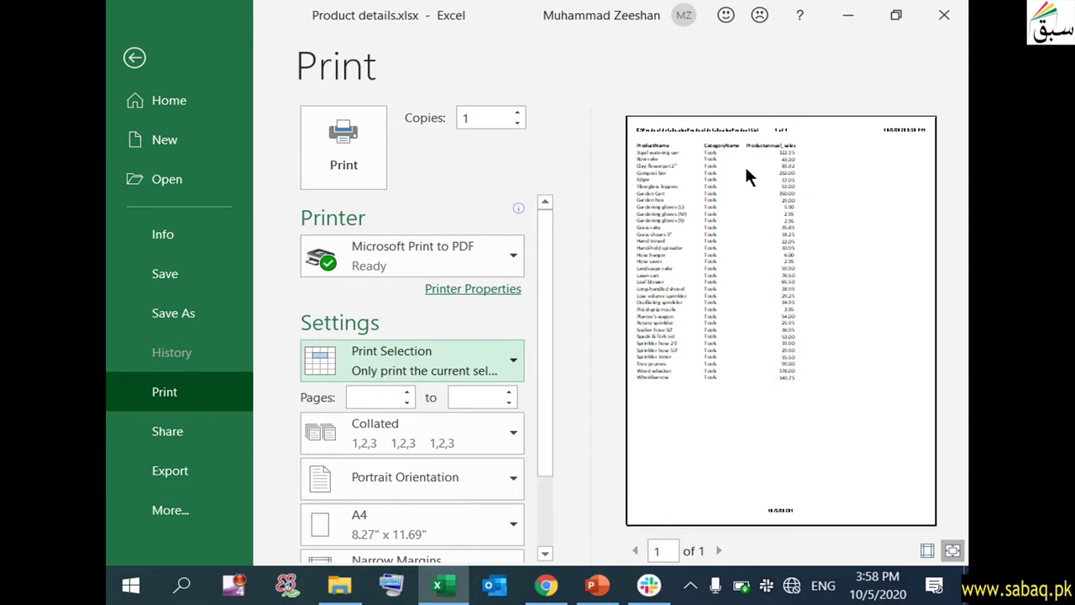
left_click(134, 57)
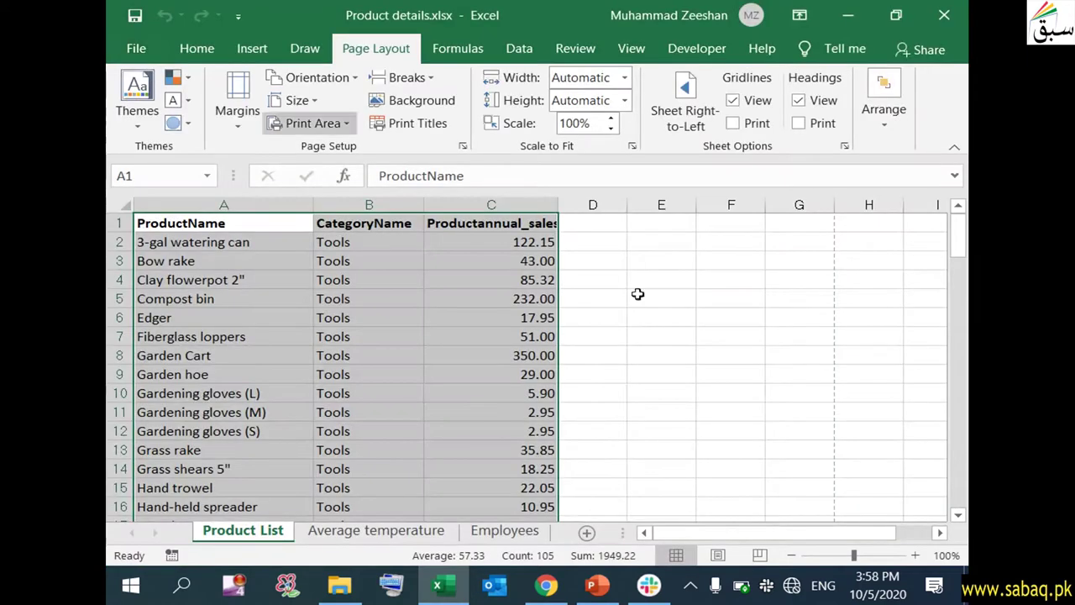
- Clear the range selection and scroll down toward the Tools Total row
left_click(731, 338)
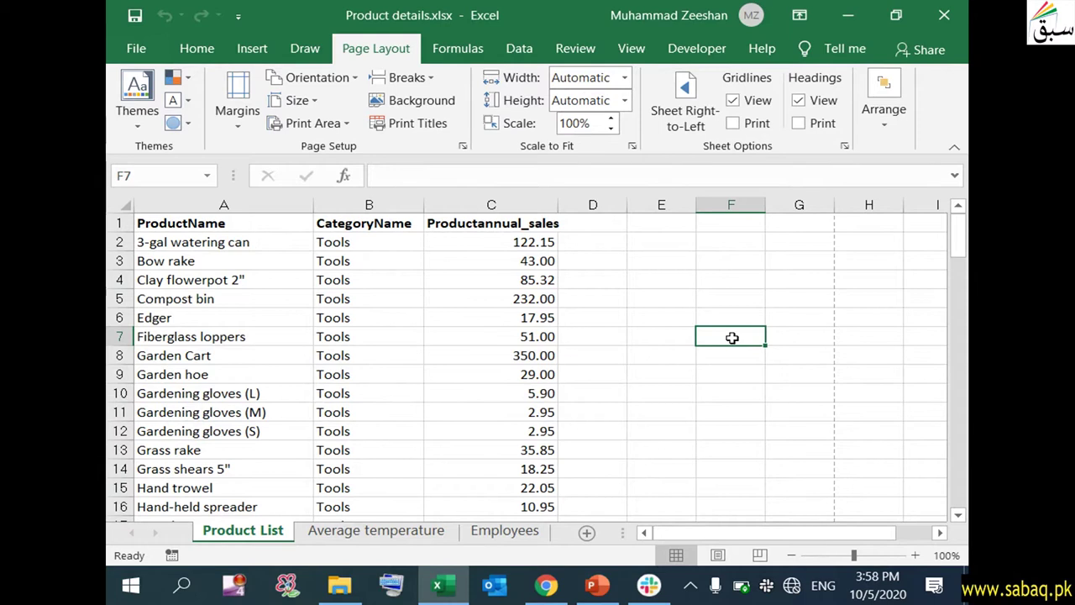
mouse_move(961, 303)
left_mouse_down()
mouse_move(953, 215)
mouse_move(958, 317)
mouse_move(957, 211)
left_mouse_up()
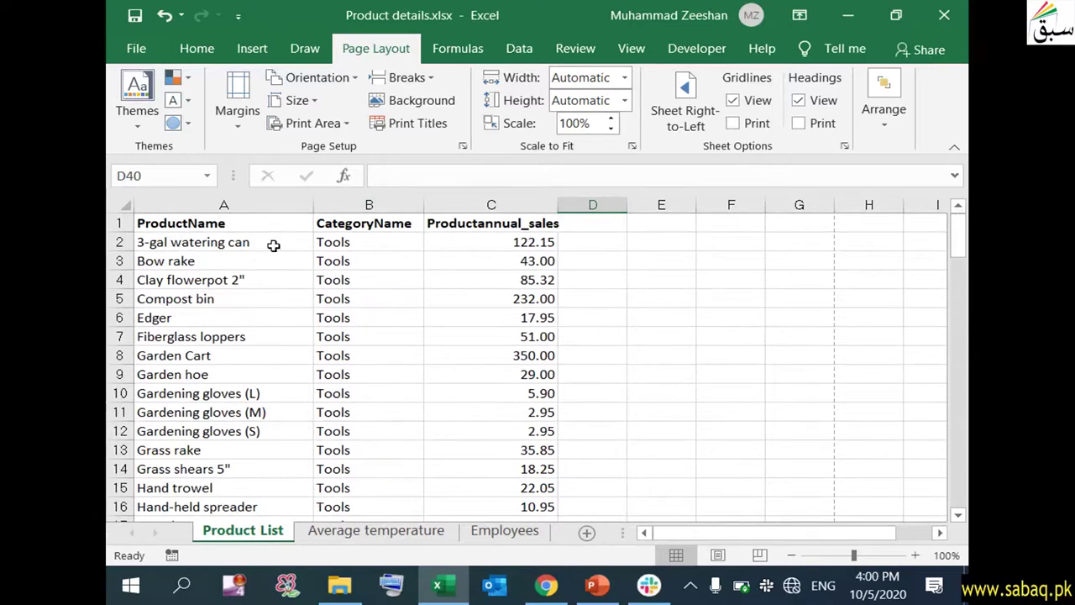
mouse_move(958, 221)
left_mouse_down()
mouse_move(964, 200)
mouse_move(965, 375)
left_mouse_up()
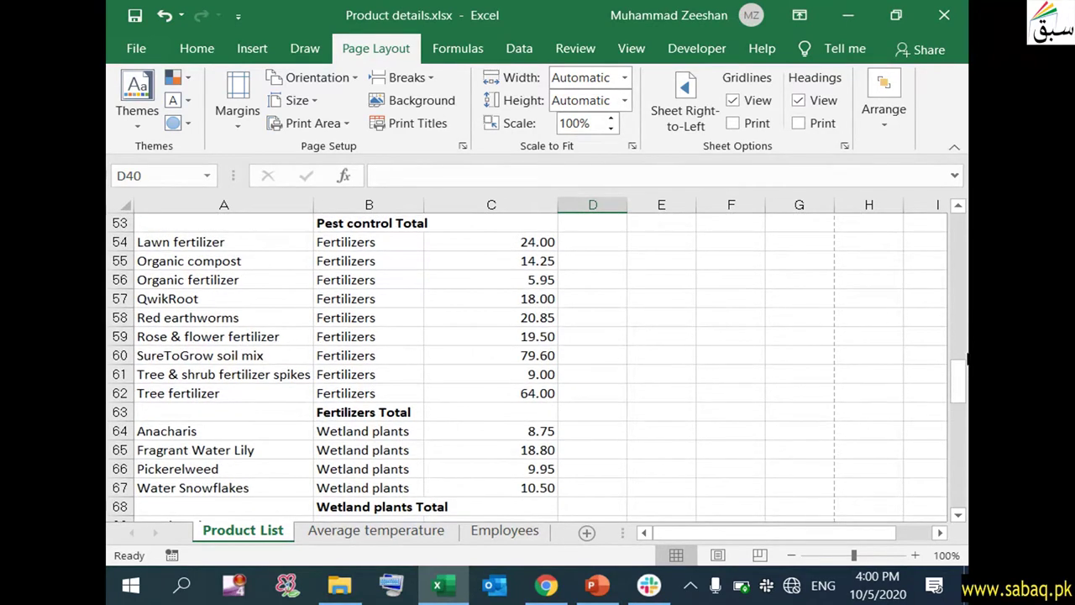
left_click_drag(966, 363, 957, 212)
left_click(390, 242)
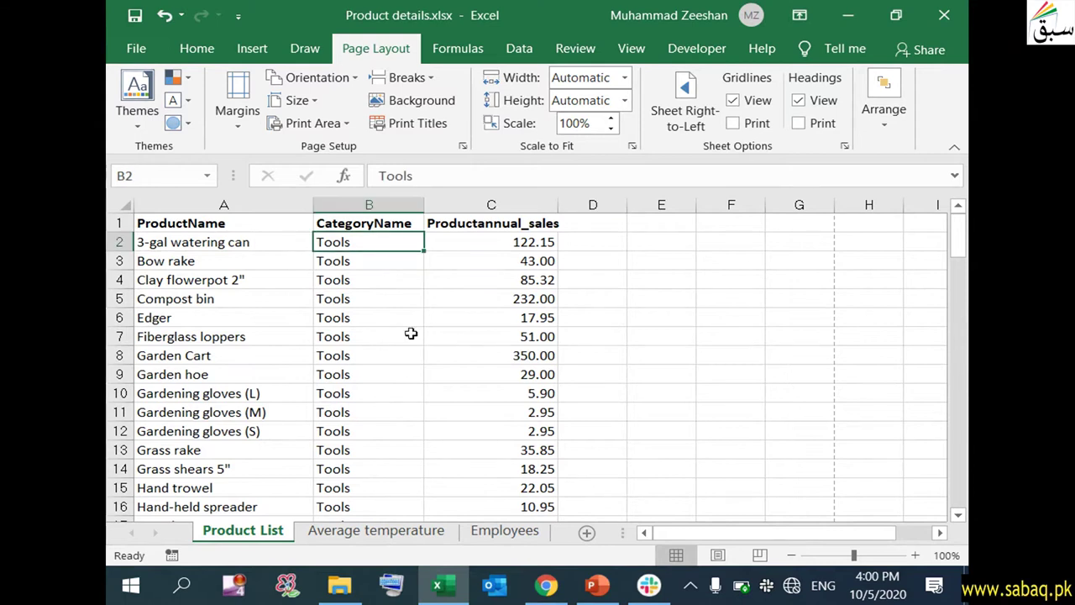
scroll(407, 361, "down", 2)
scroll(404, 372, "down", 4)
scroll(403, 372, "down", 3)
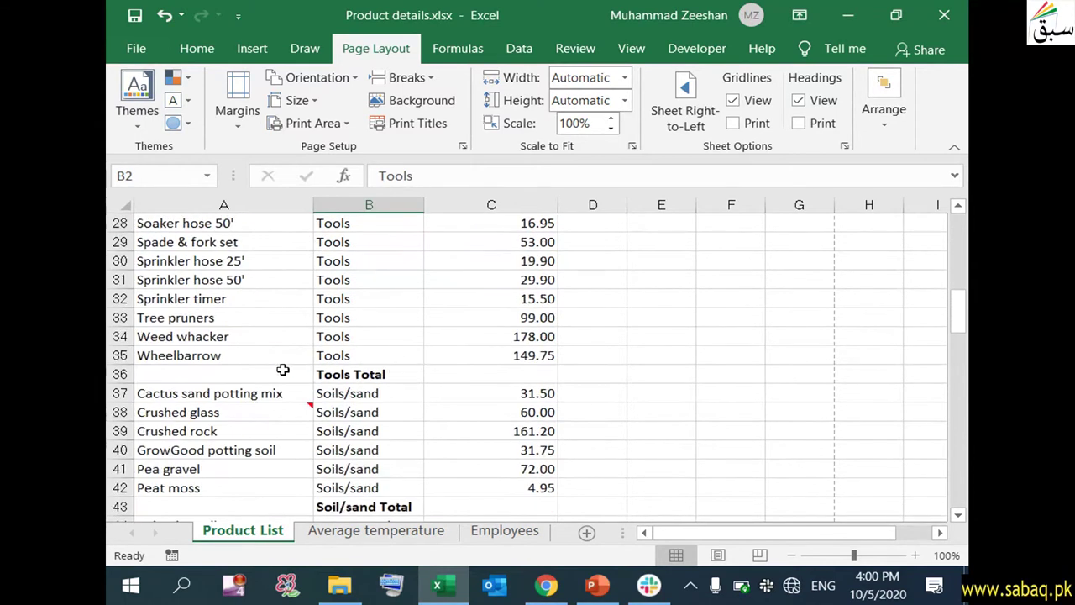
- Insert a manual page break above row 36, Tools Total
left_click(164, 374)
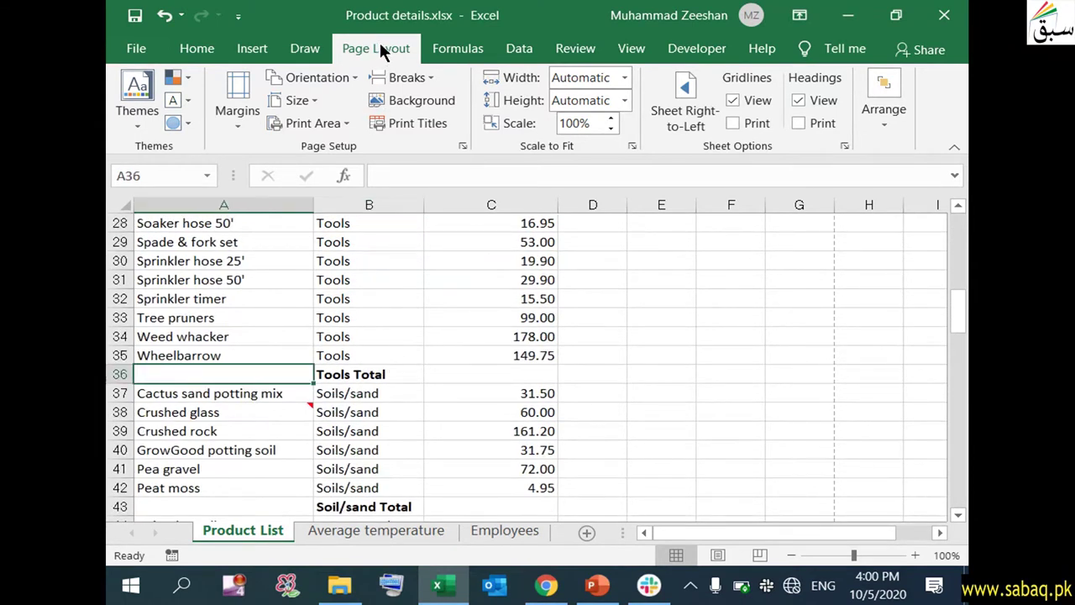
left_click(423, 75)
left_click(440, 103)
left_click(661, 429)
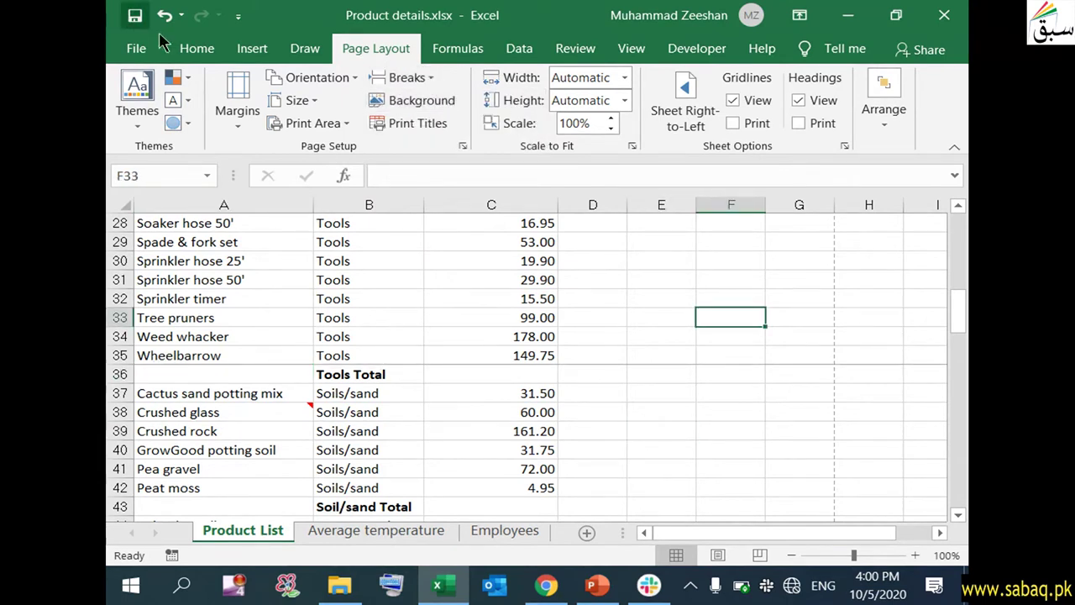
left_click(475, 358)
left_click(136, 48)
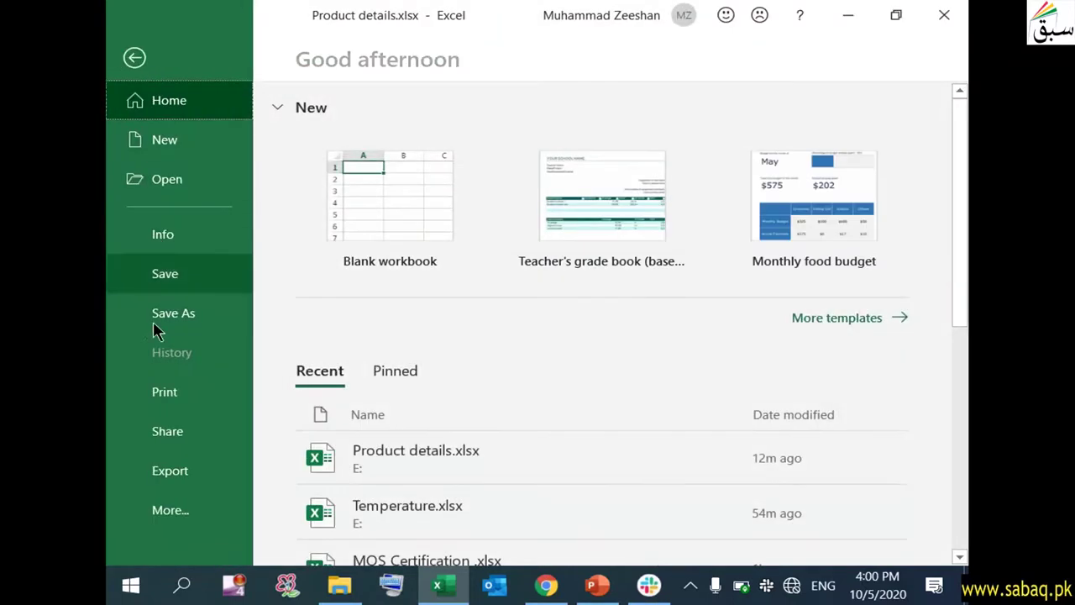
left_click(192, 400)
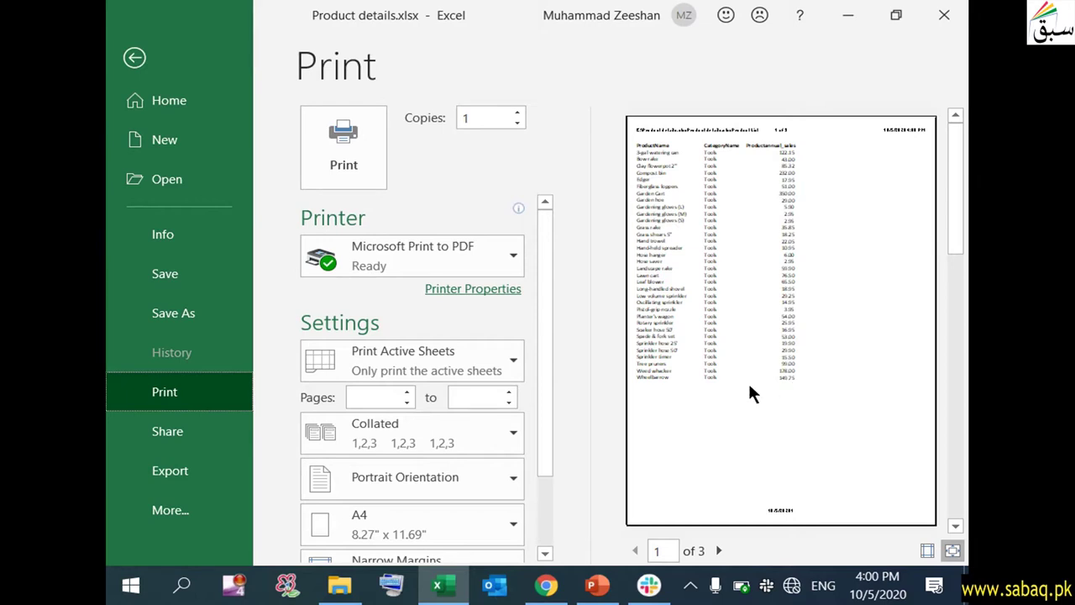
left_click(720, 550)
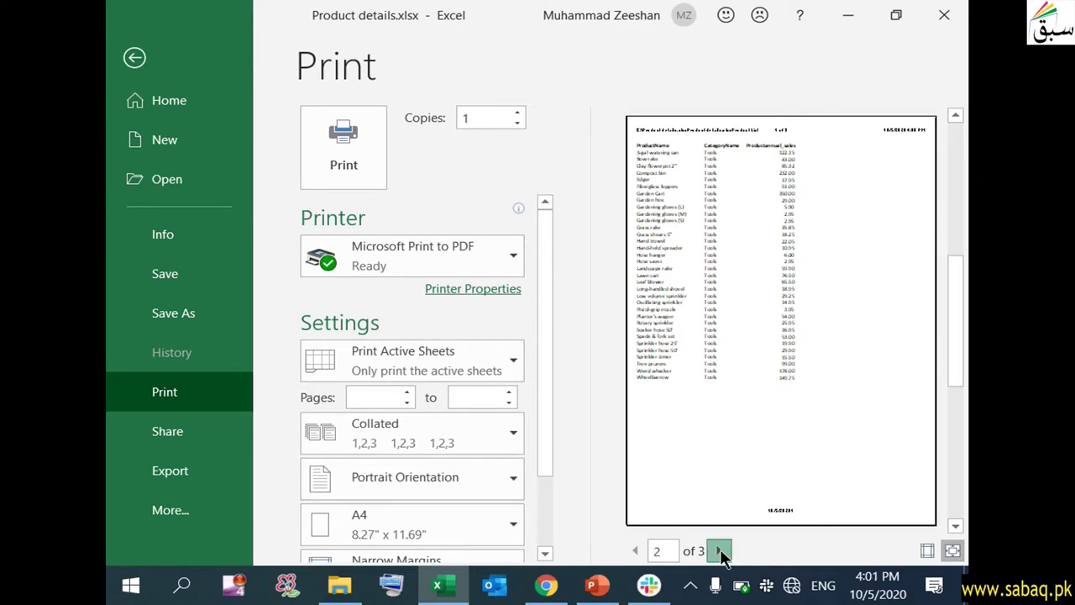
left_click(721, 549)
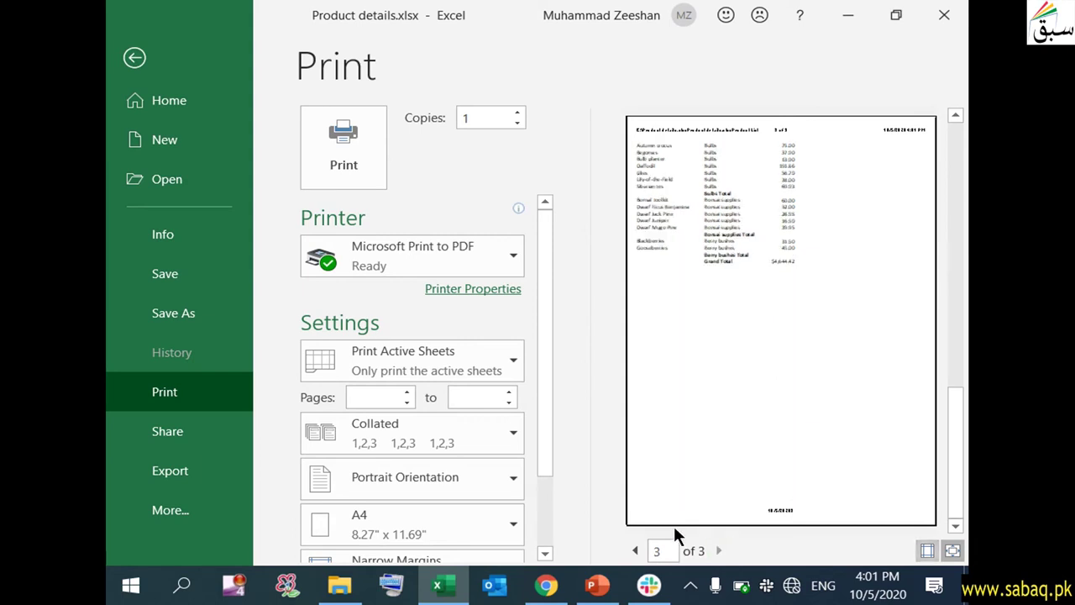
left_click(135, 57)
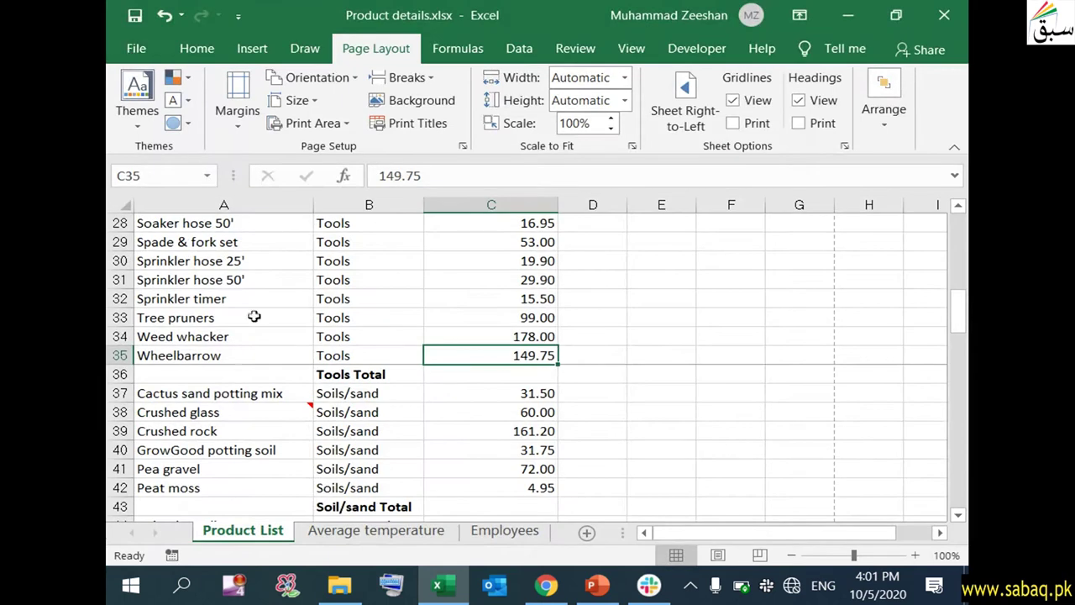
- Remove the page break above row 36 from cell A36
left_click(205, 375)
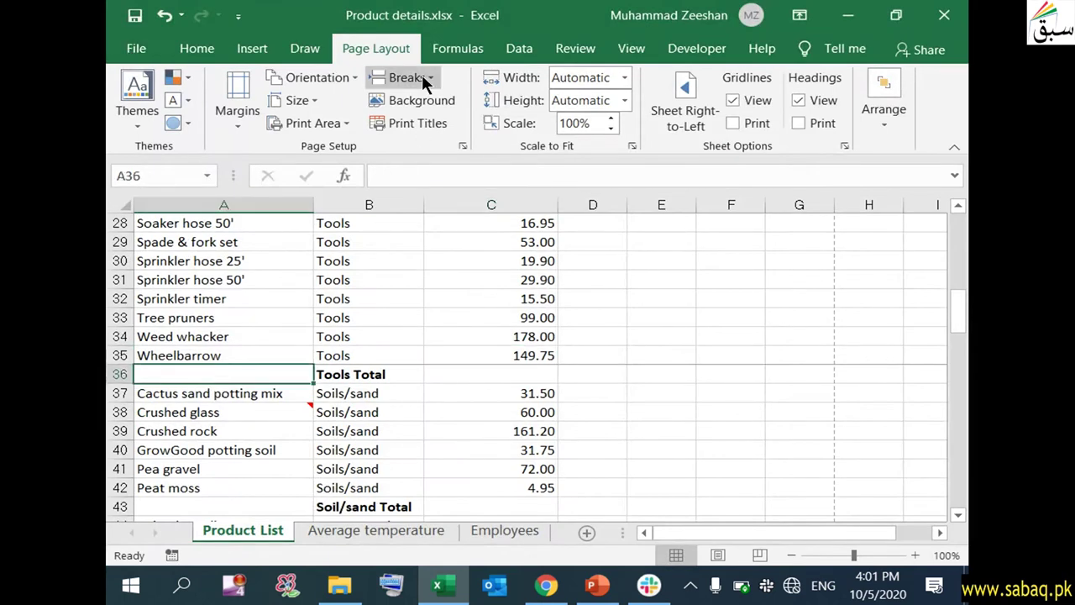
left_click(422, 74)
left_click(441, 120)
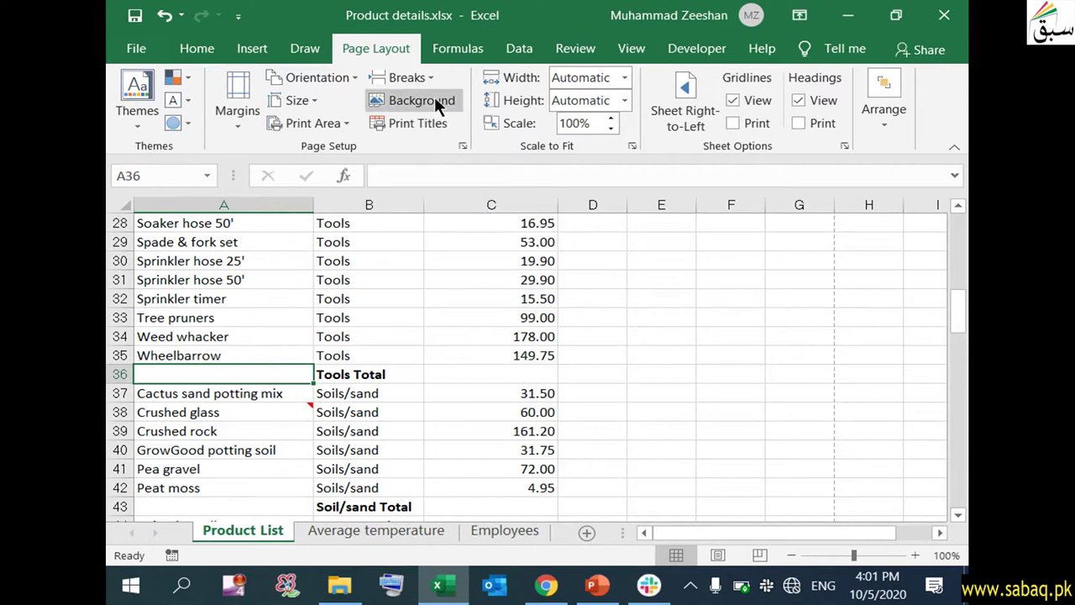
- Set shutterstock_526010827.jpg from the Desktop as the sheet background picture
left_click(434, 97)
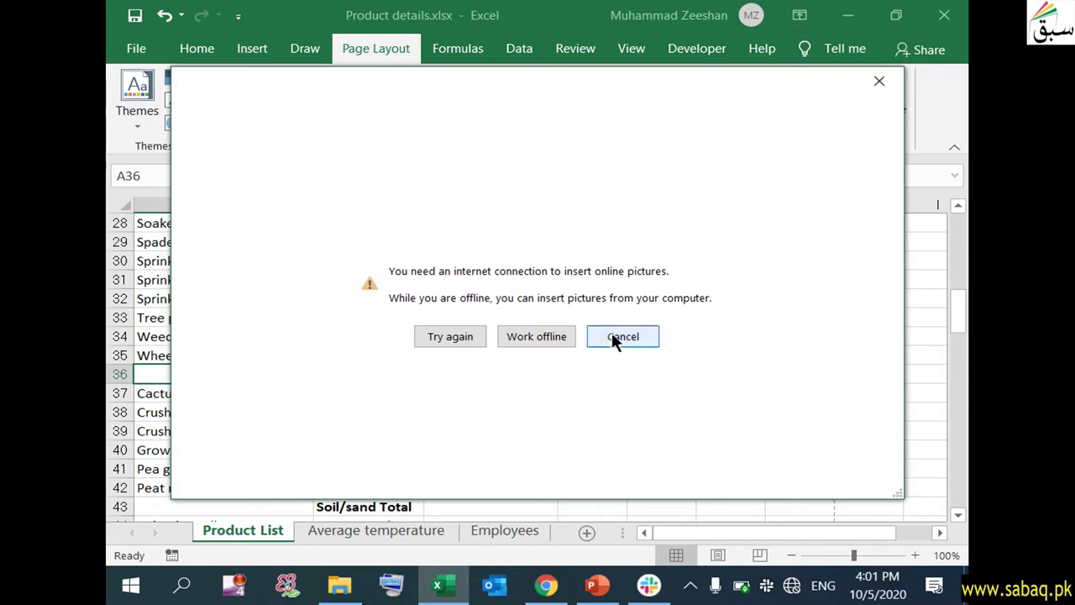
left_click(560, 344)
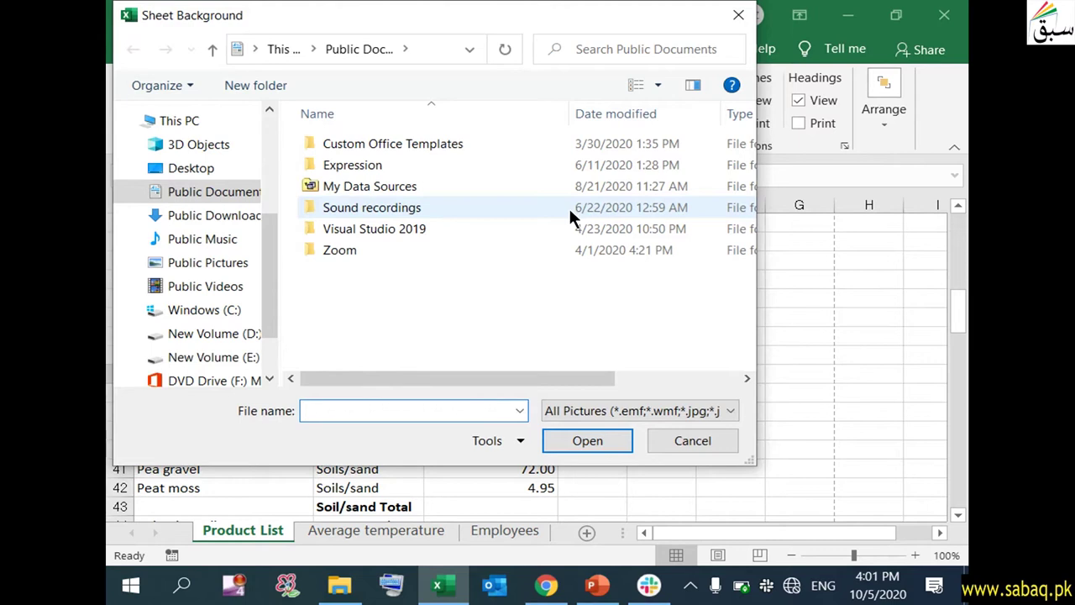
scroll(267, 196, "up", 3)
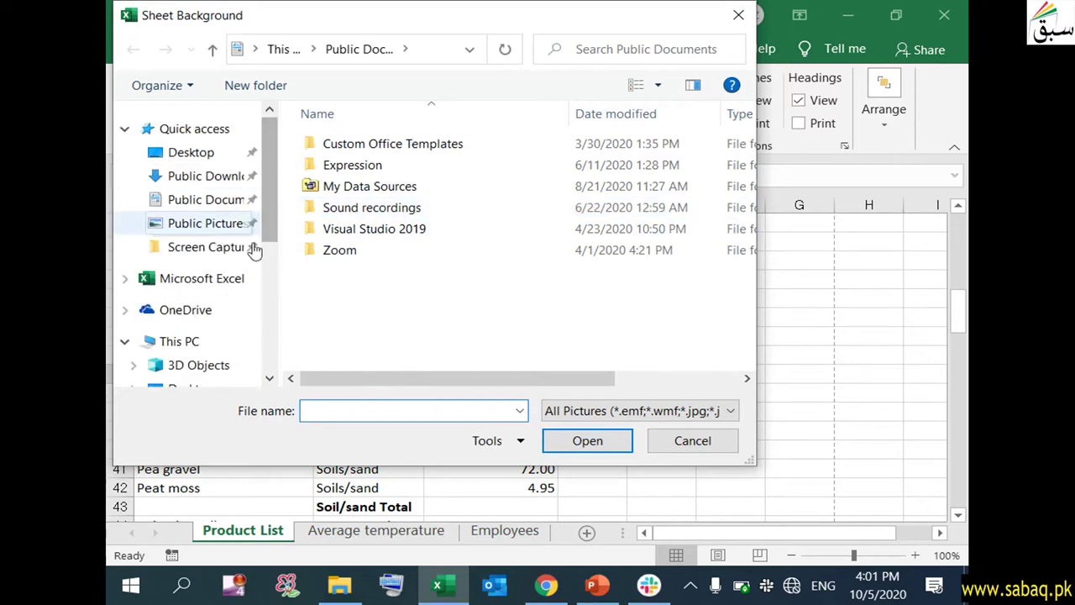
scroll(269, 244, "down", 1)
left_click_drag(269, 244, 264, 271)
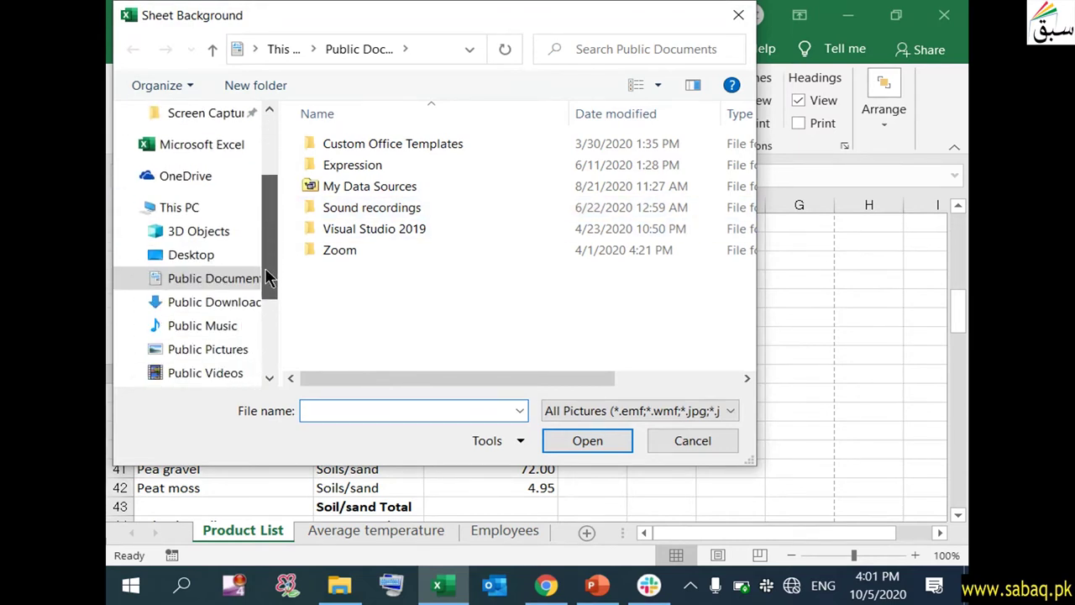
left_click(230, 256)
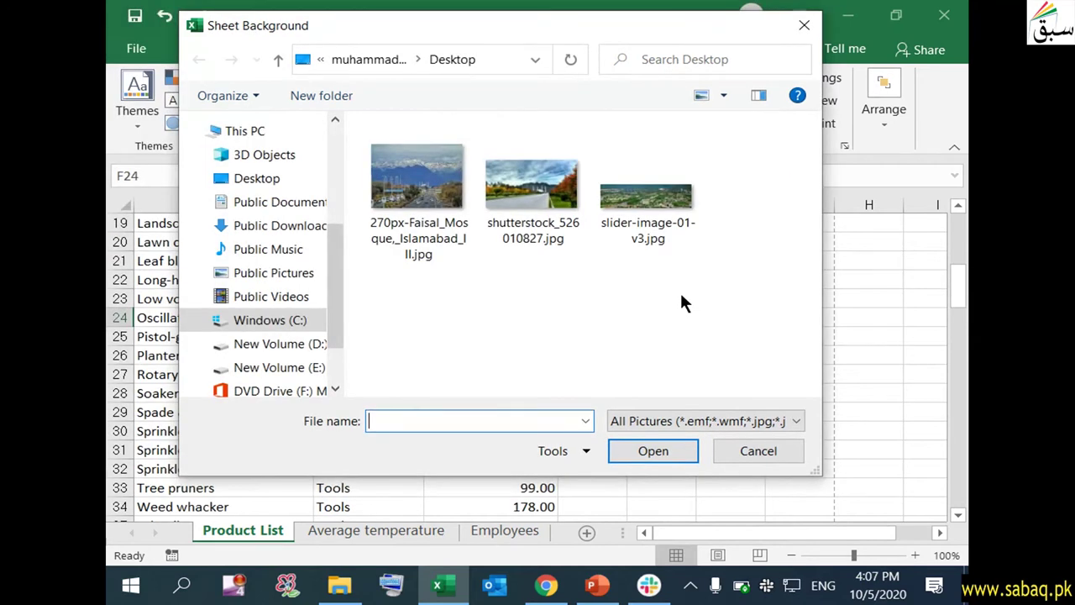
left_click(448, 203)
left_click(531, 185)
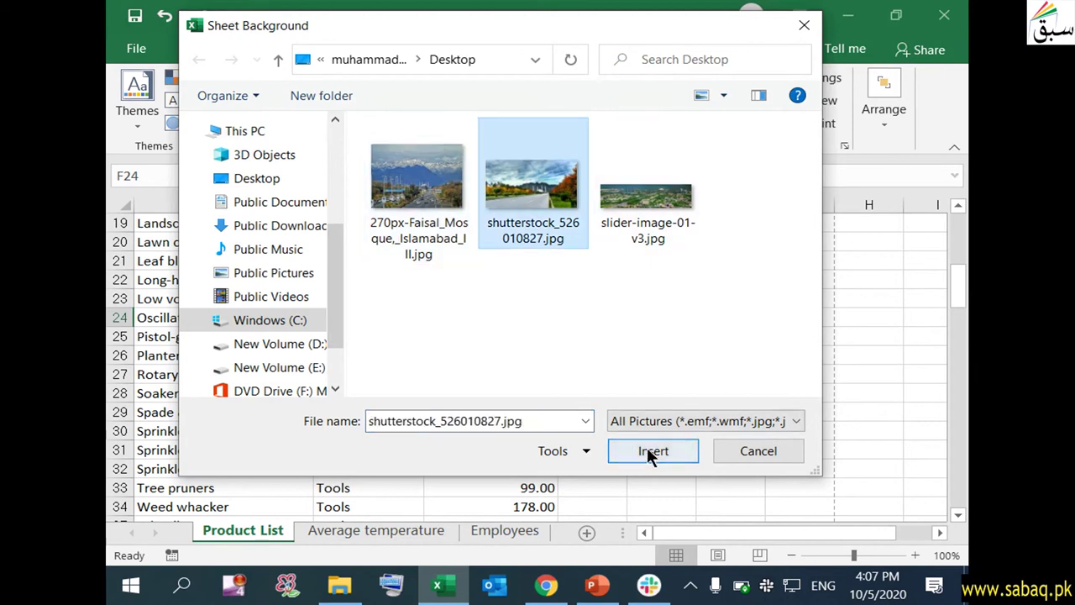
left_click(650, 452)
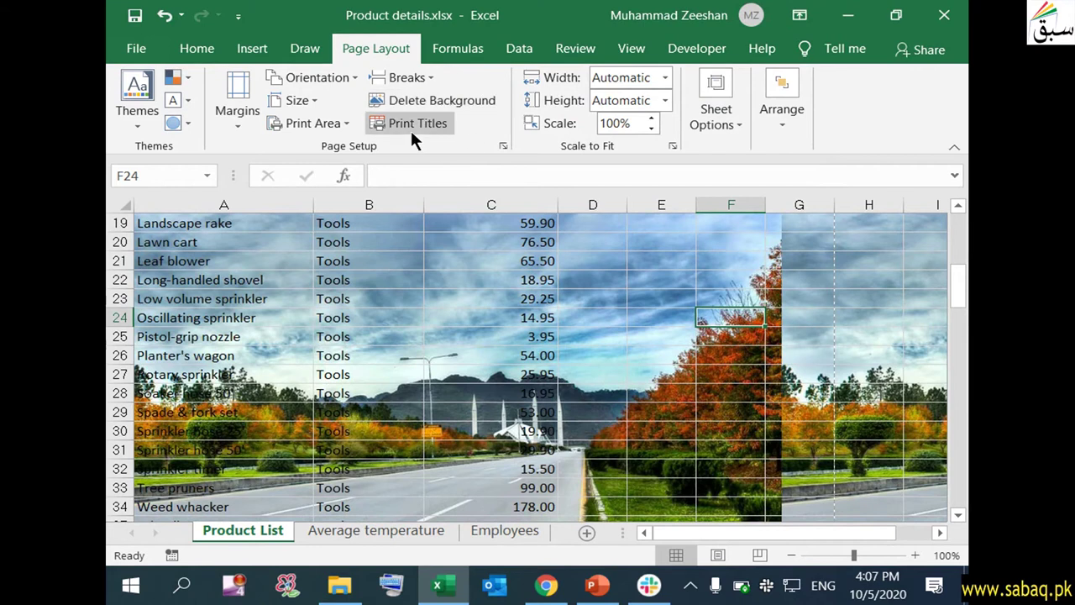
- Delete the sheet's background picture and minimize the Excel window
left_click(443, 99)
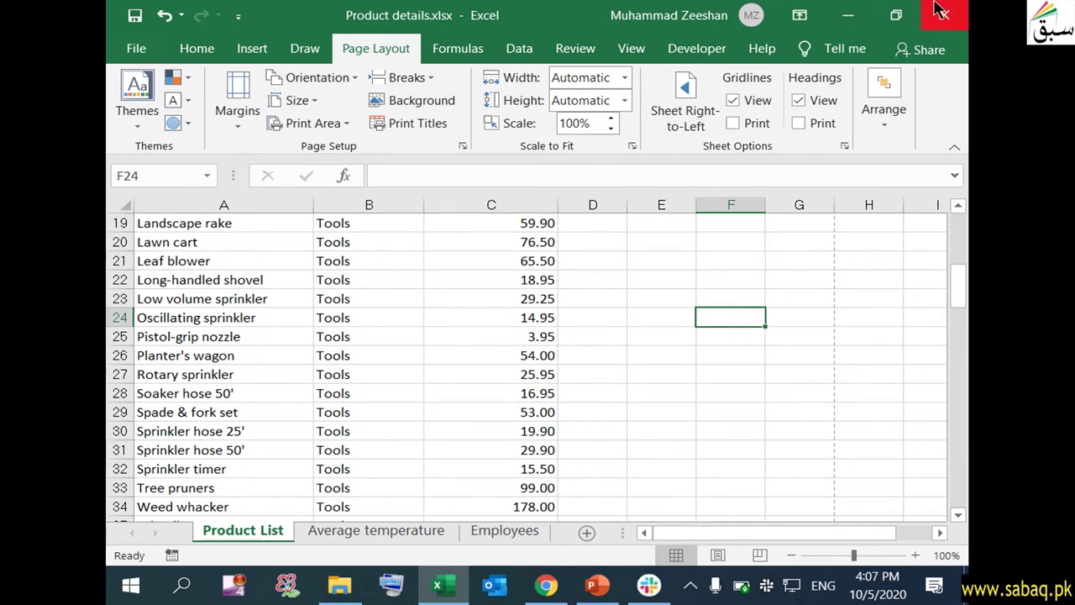
left_click(863, 17)
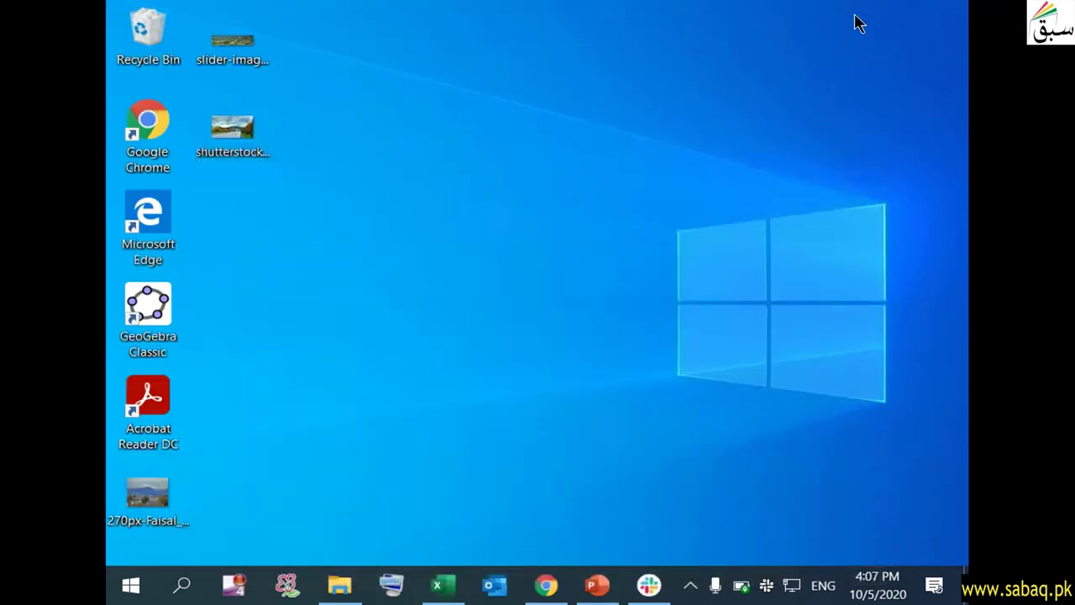
- Return to the PowerPoint slide show on slide 2, 'Configure Page setup, Header and Footer'
left_click(597, 585)
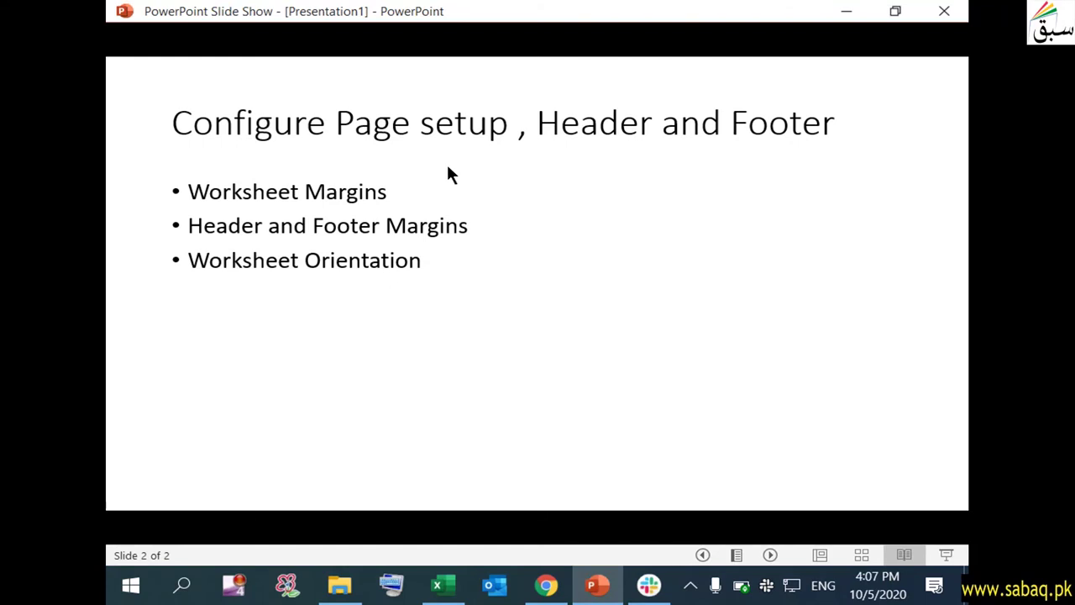